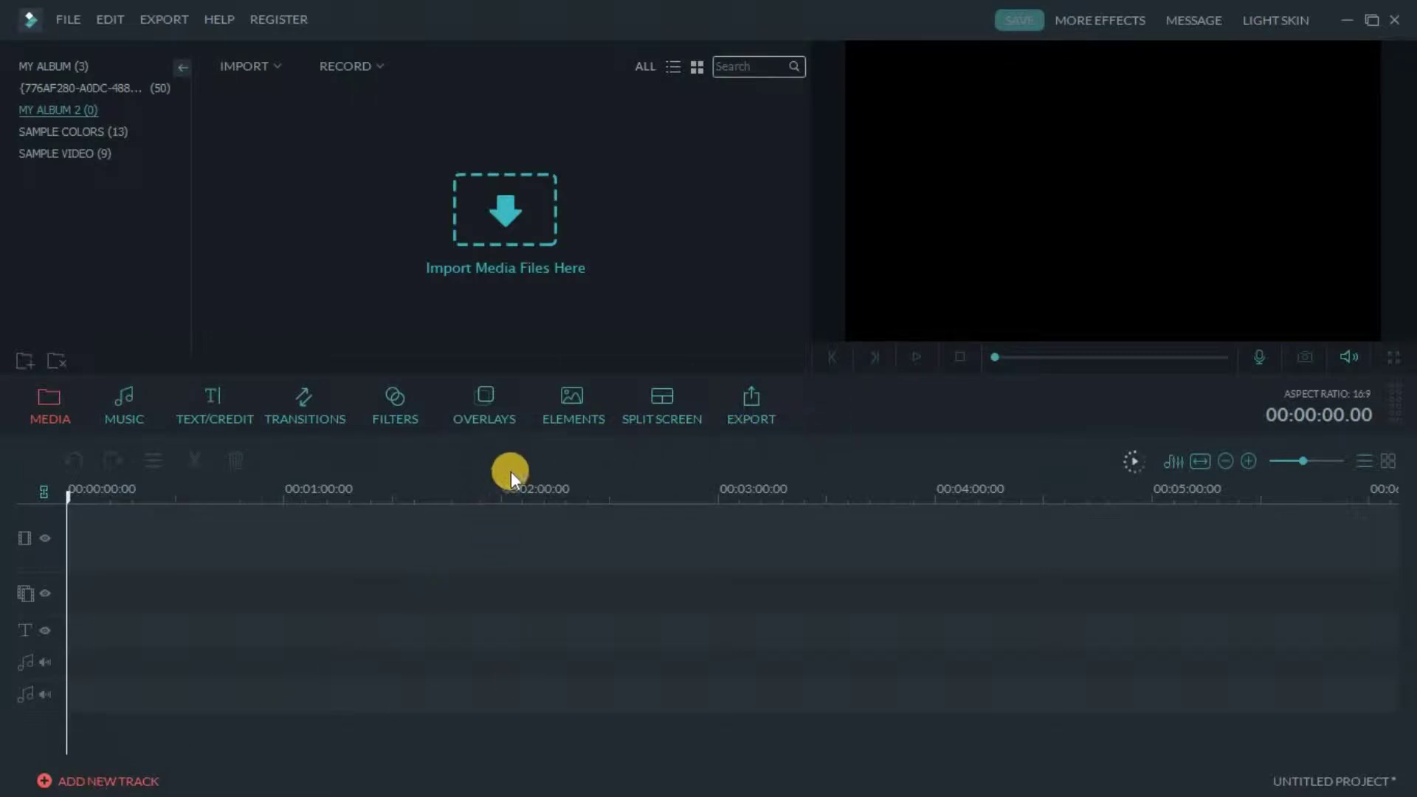
Find Explosions - 06 in the Elements library and play its preview
{"action": "left_click", "coordinate": [573, 404]}
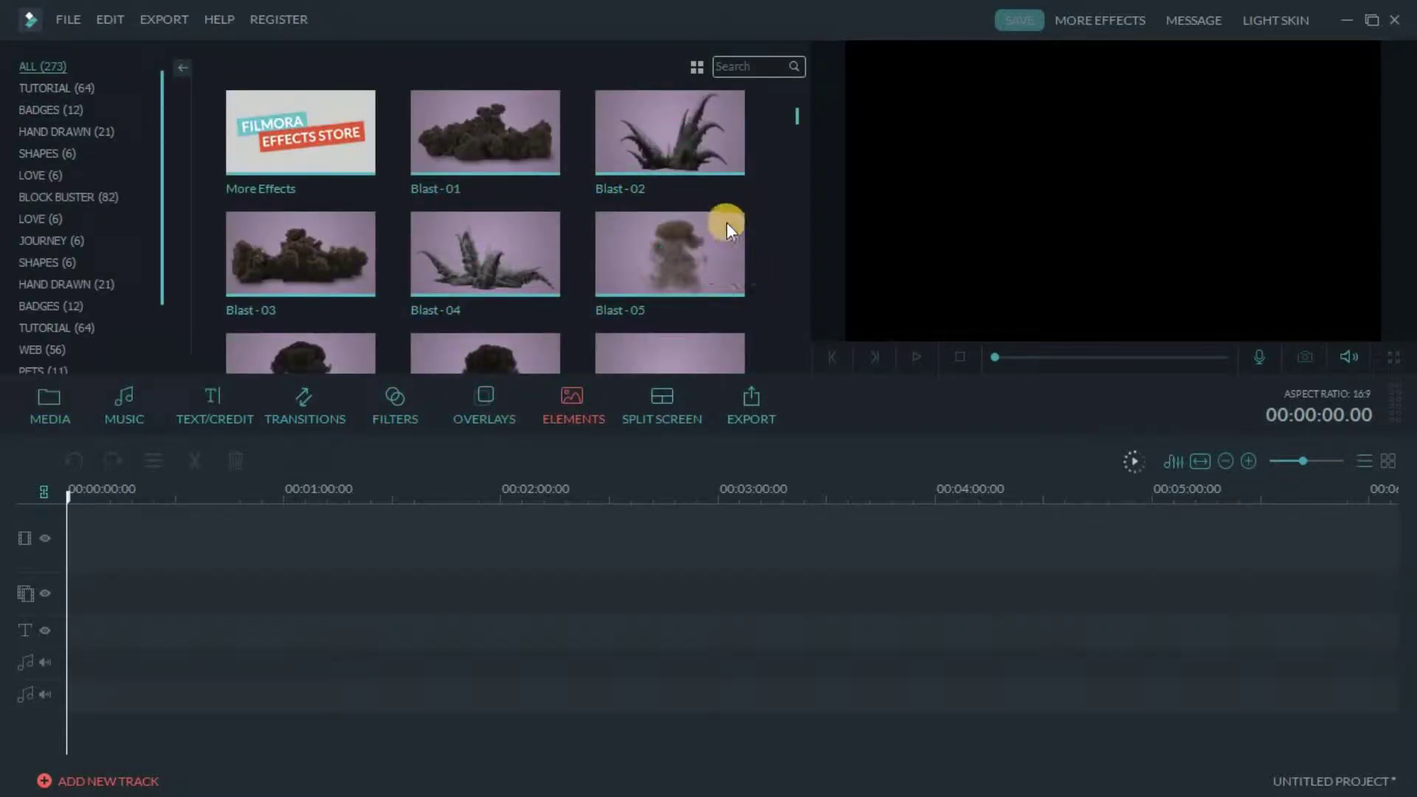
{"action": "scroll", "coordinate": [725, 222], "scroll_direction": "down", "scroll_amount": 10}
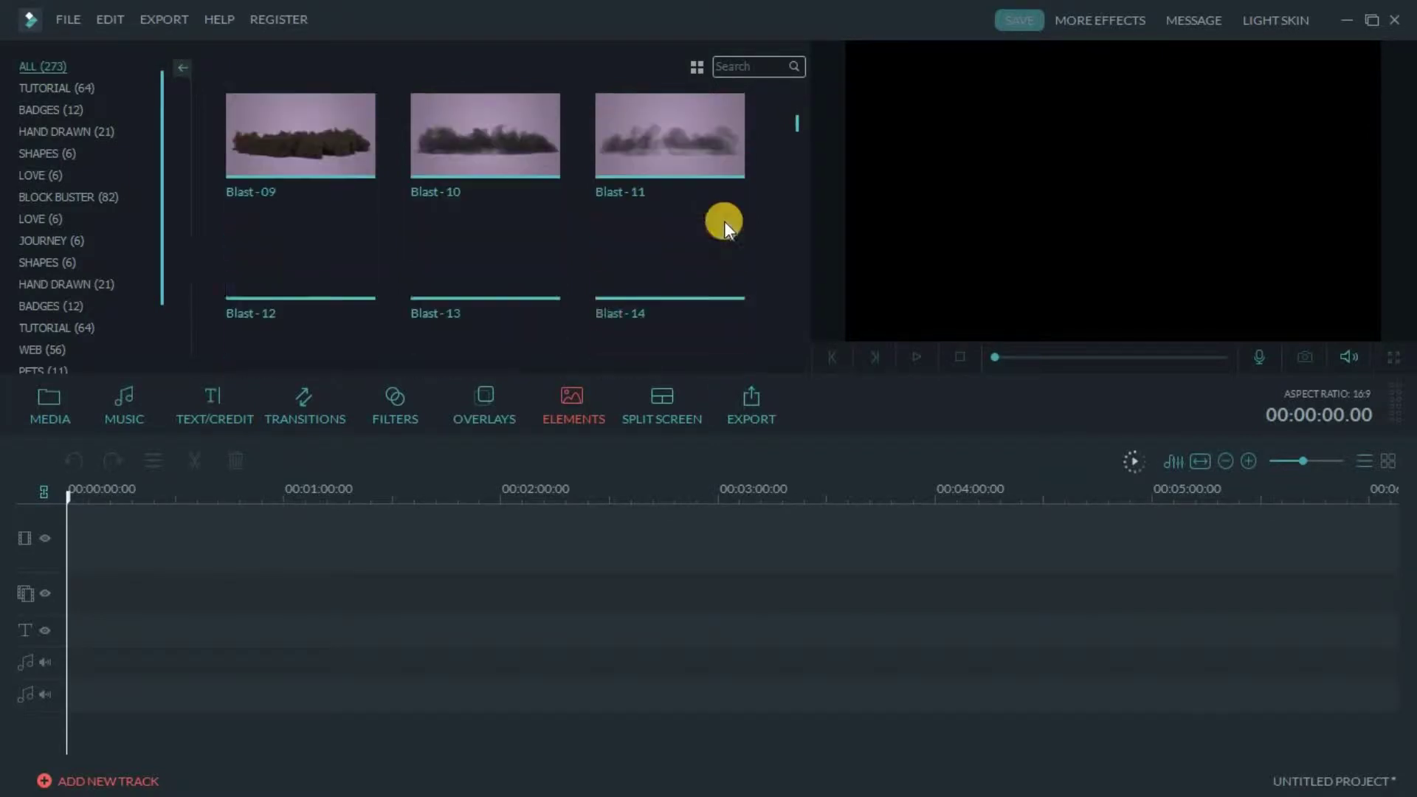
{"action": "scroll", "coordinate": [724, 223], "scroll_direction": "down", "scroll_amount": 12}
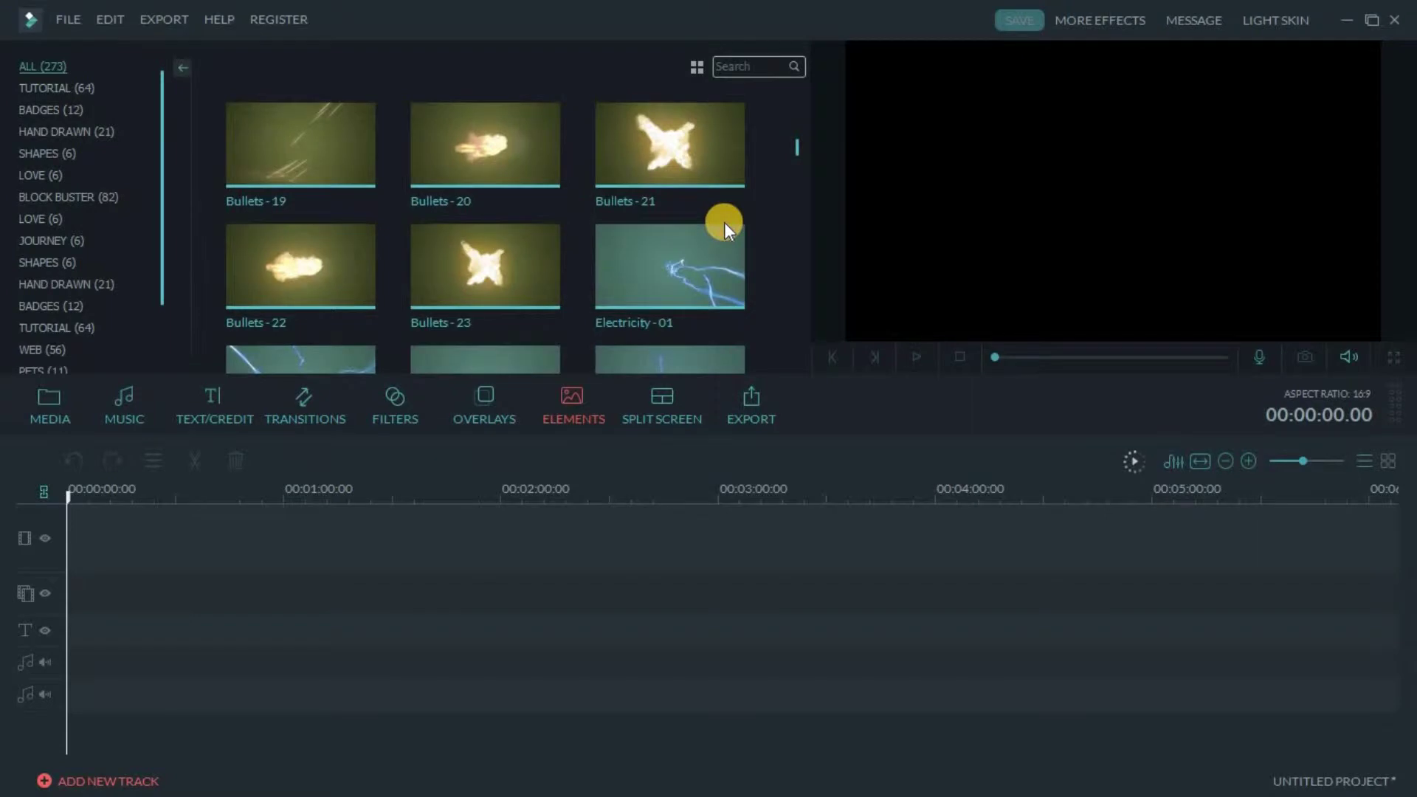
{"action": "scroll", "coordinate": [725, 223], "scroll_direction": "down", "scroll_amount": 15}
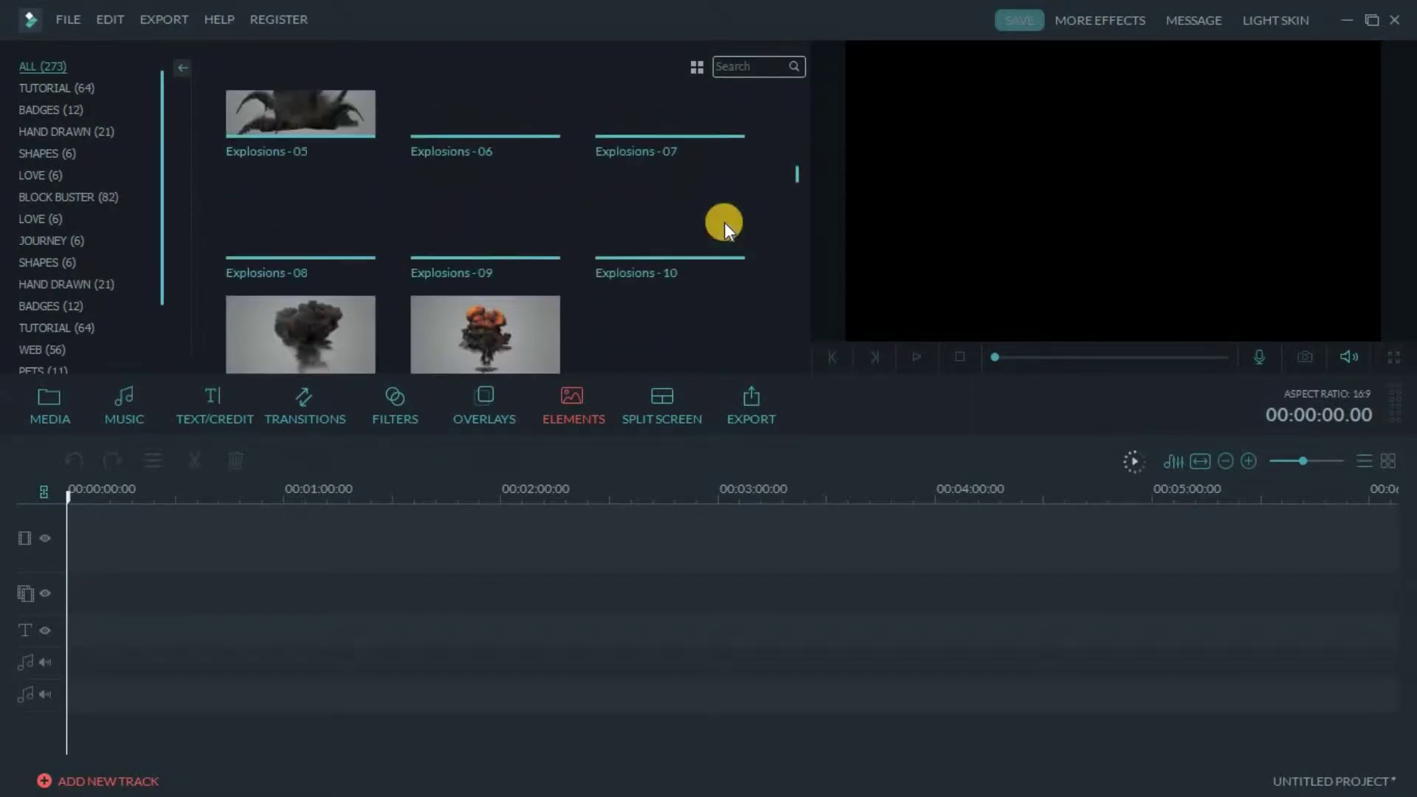
{"action": "scroll", "coordinate": [724, 222], "scroll_direction": "down", "scroll_amount": 3}
{"action": "scroll", "coordinate": [707, 235], "scroll_direction": "up", "scroll_amount": 3}
{"action": "mouse_move", "coordinate": [682, 251]}
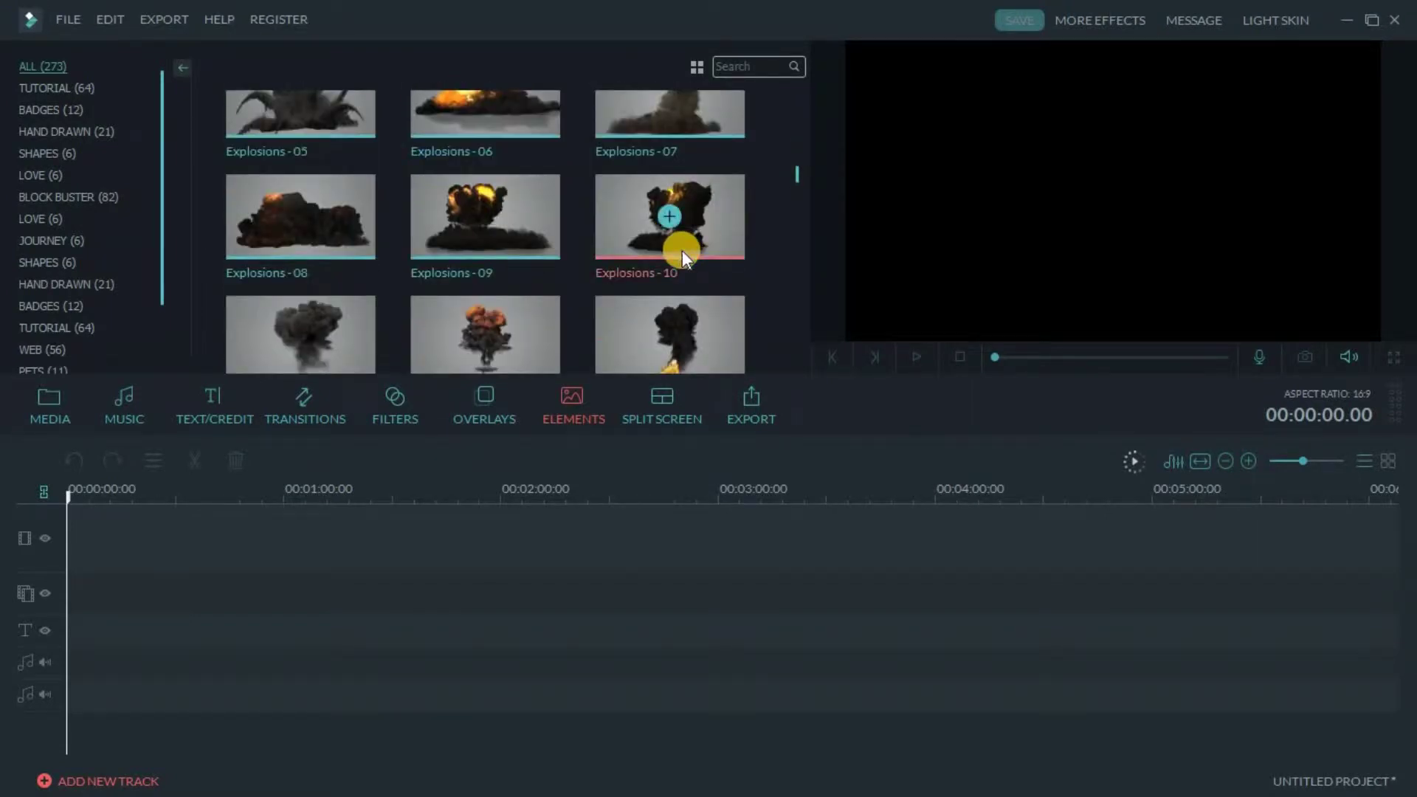
{"action": "scroll", "coordinate": [682, 250], "scroll_direction": "up", "scroll_amount": 3}
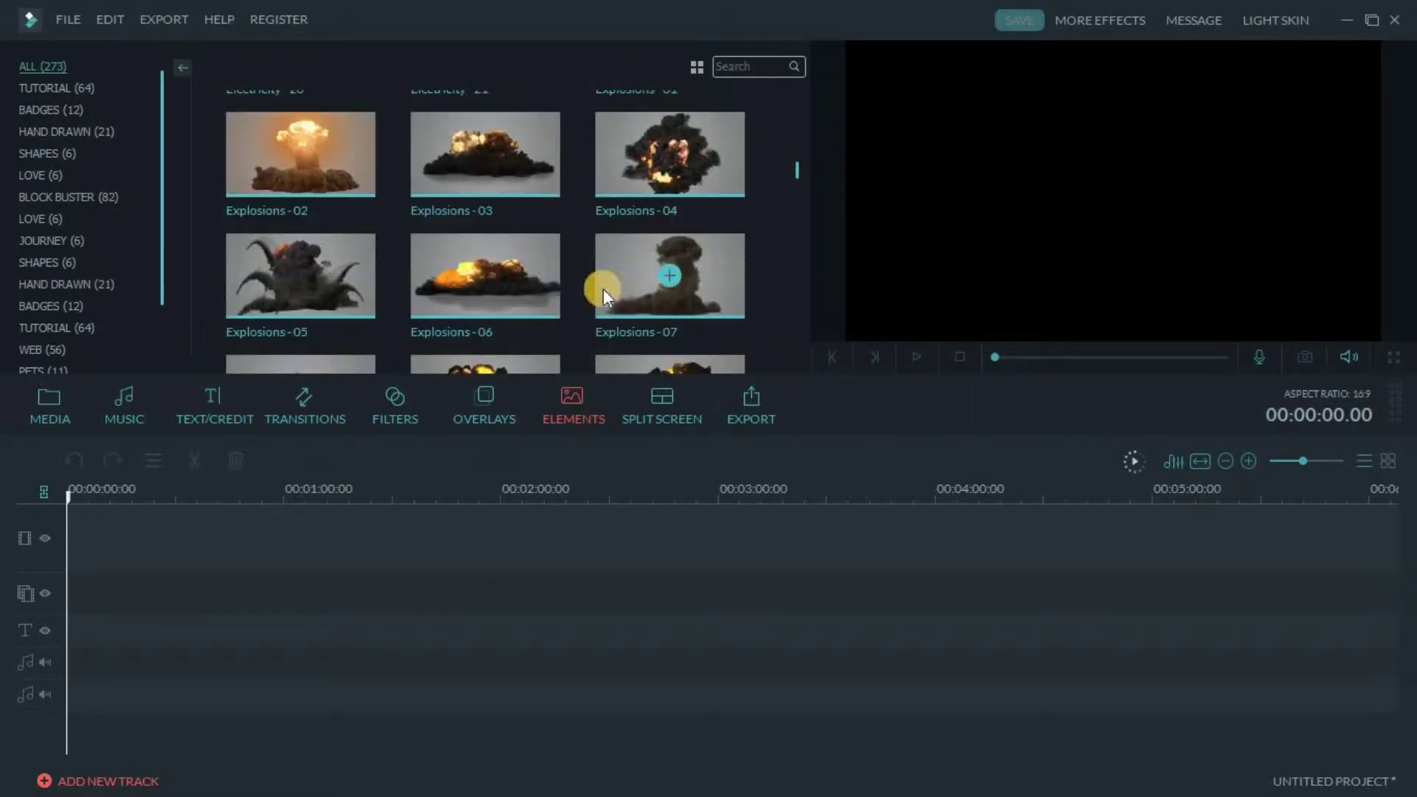
{"action": "left_click", "coordinate": [514, 250]}
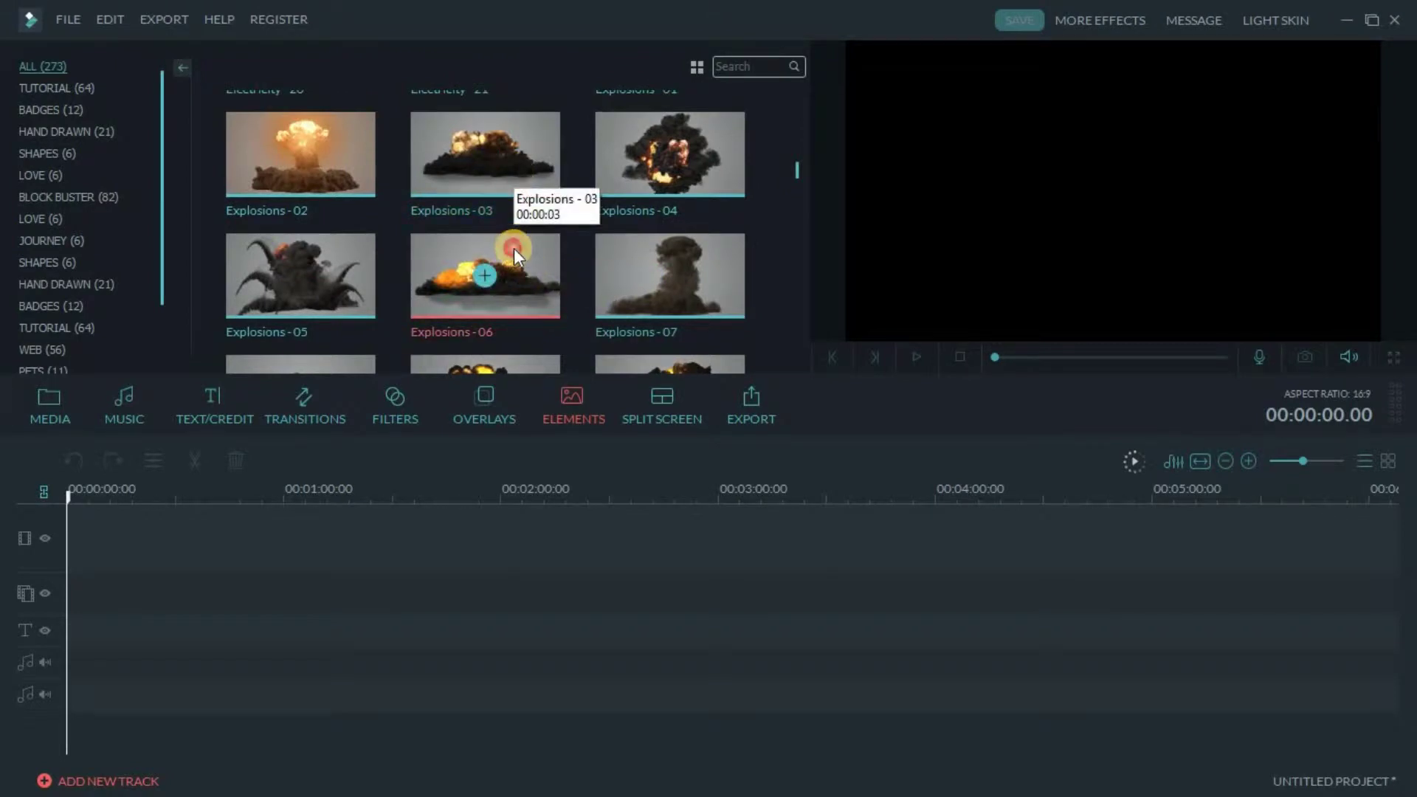
{"action": "left_click", "coordinate": [920, 356]}
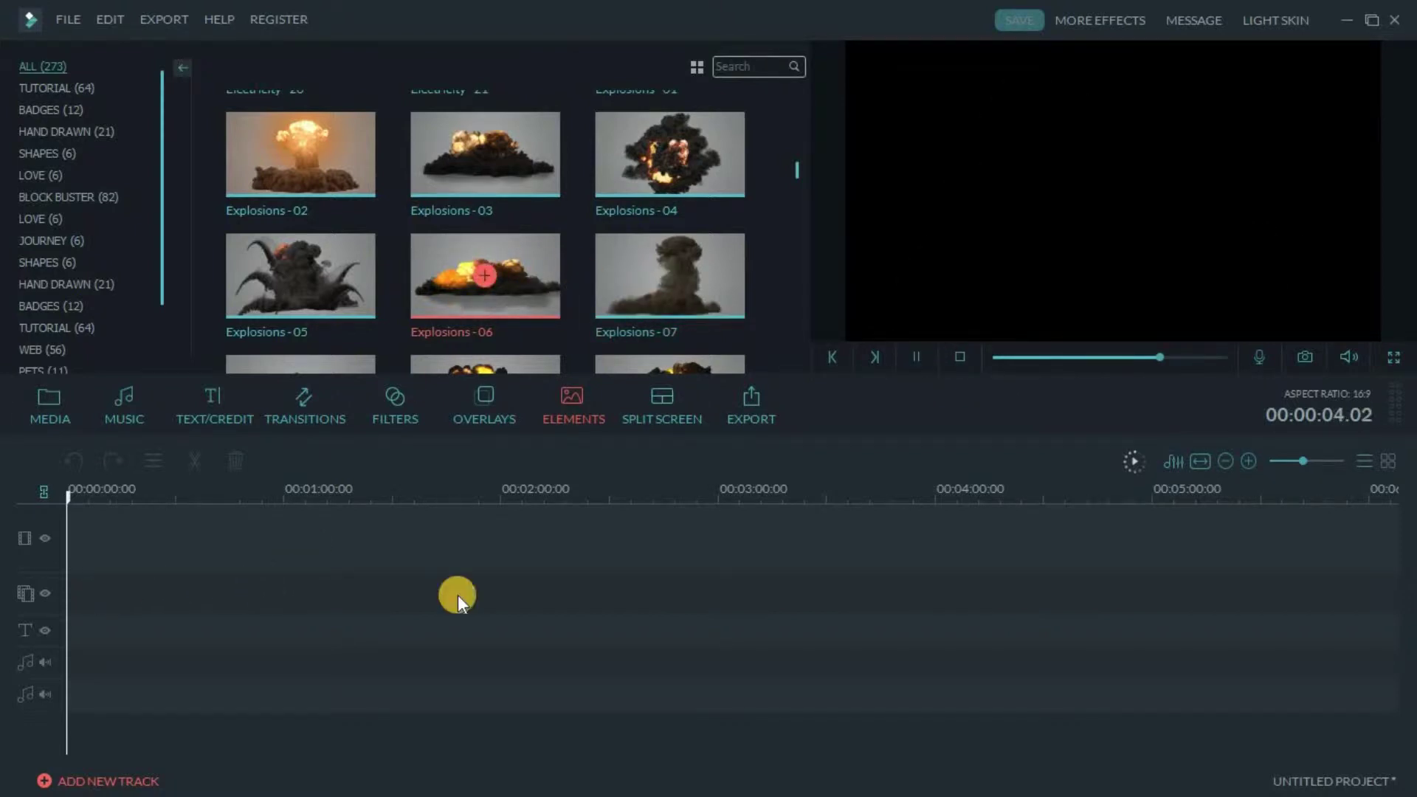
Put Explosions - 06 at the timeline start, add the Opener 1 title, and open the explosion clip's settings
{"action": "left_click_drag", "start_coordinate": [458, 595], "coordinate": [77, 587]}
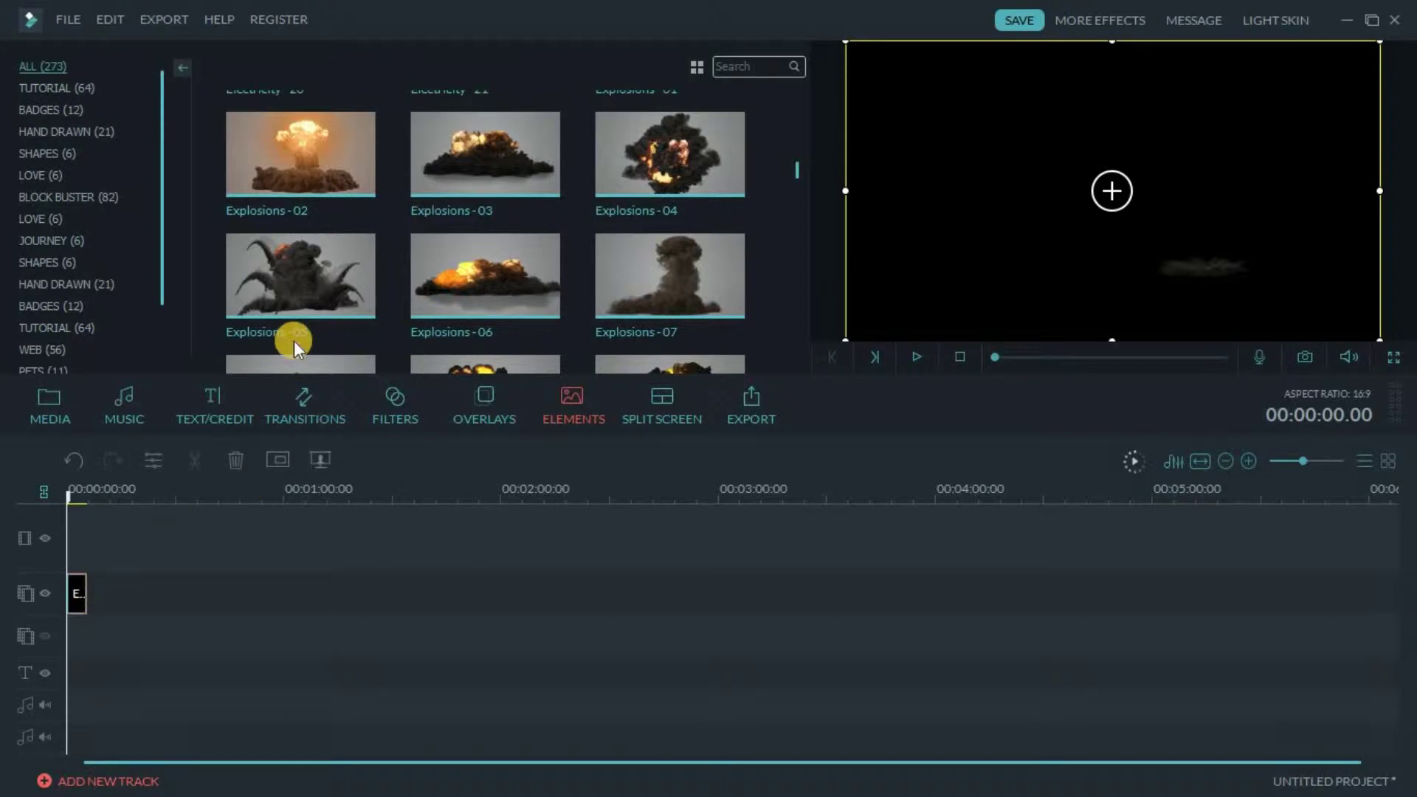
{"action": "left_click", "coordinate": [215, 410]}
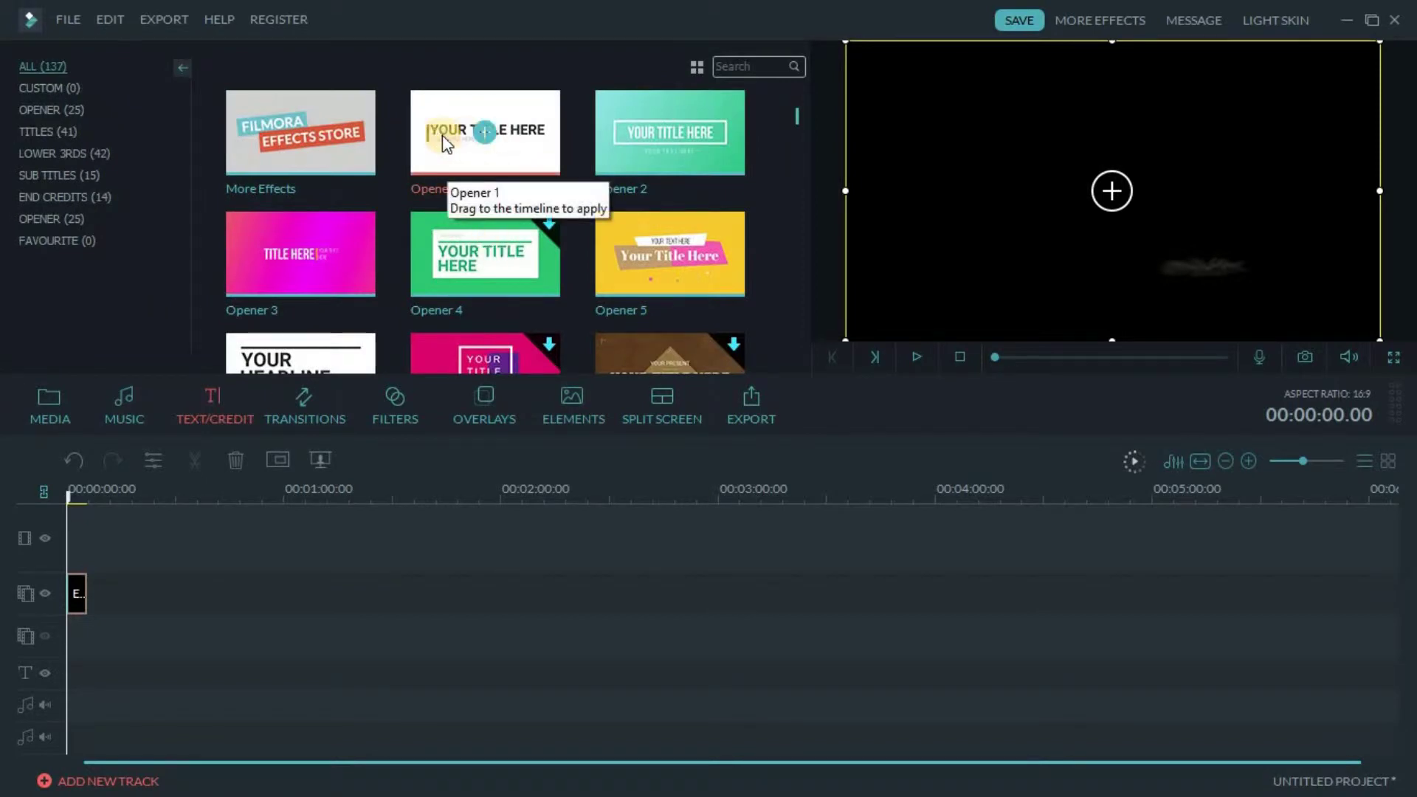
{"action": "left_click", "coordinate": [484, 133]}
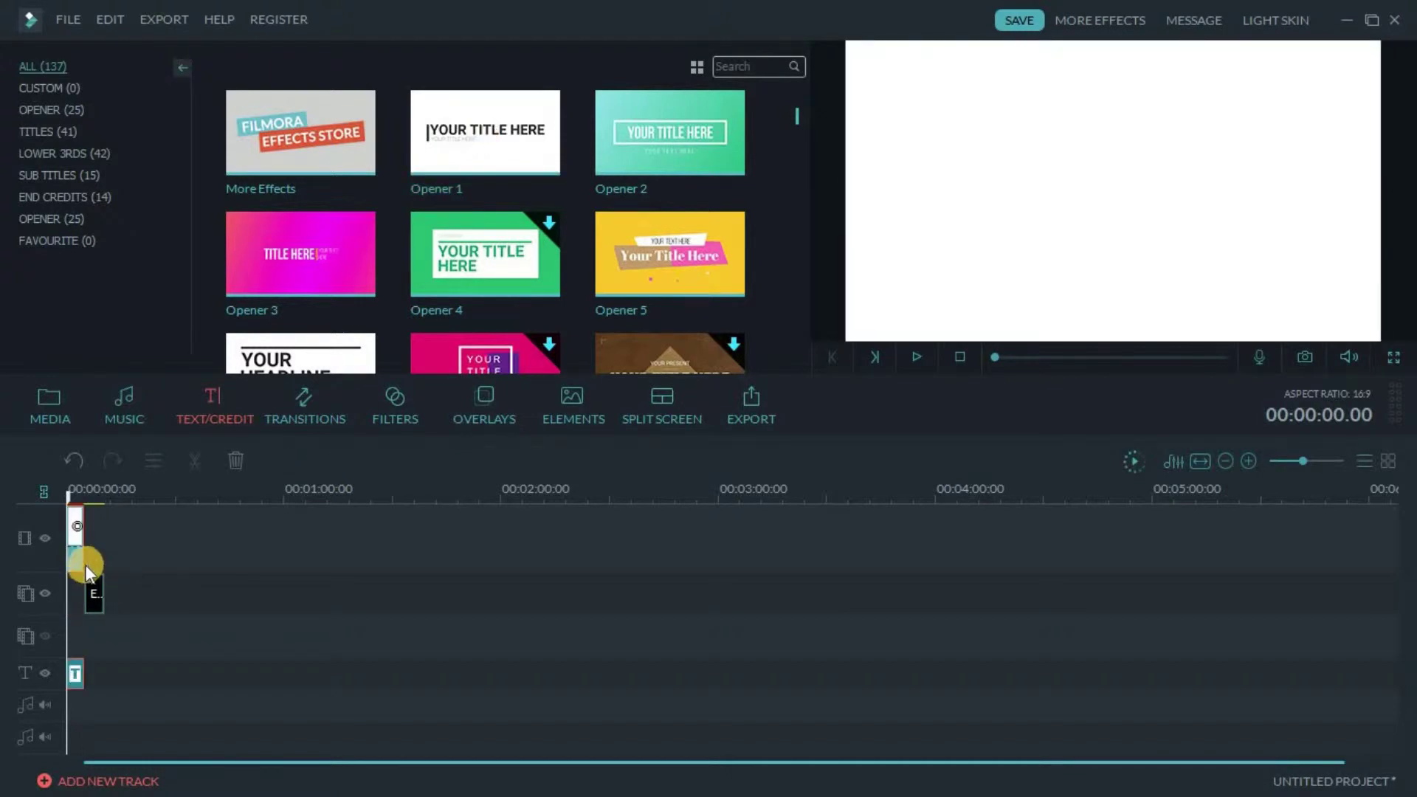
{"action": "double_click", "coordinate": [91, 595]}
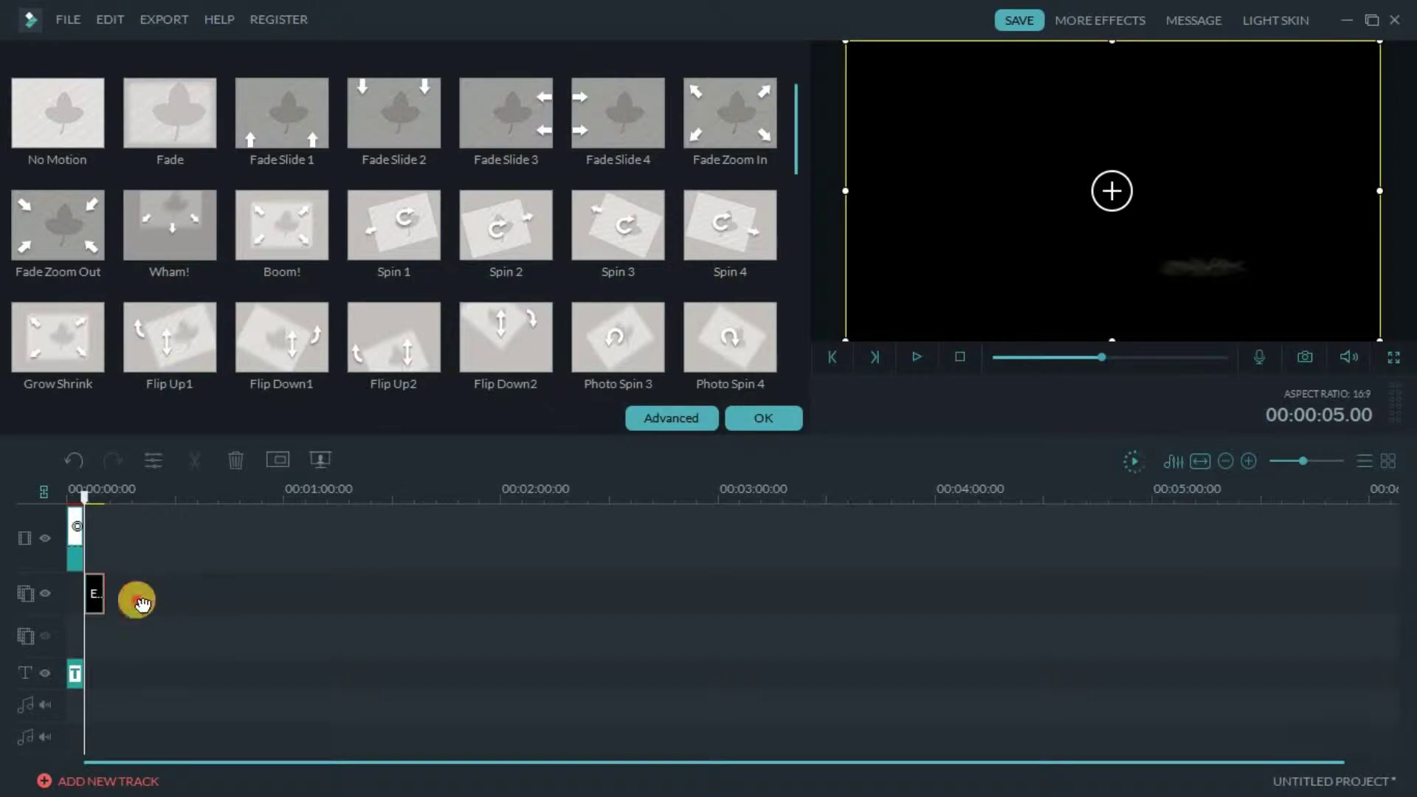
Move the explosion clip back to the very start of the track
{"action": "left_click", "coordinate": [177, 598]}
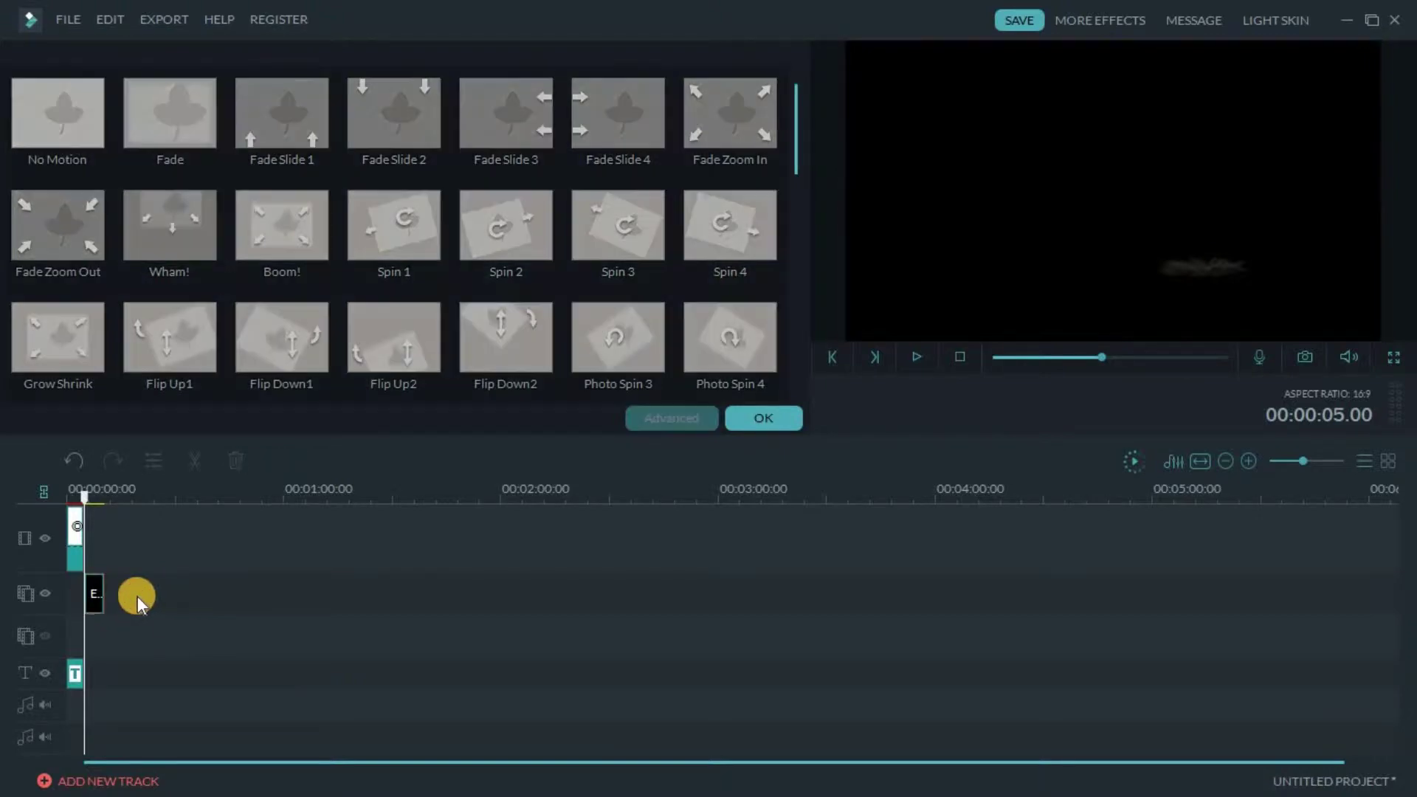
{"action": "left_click", "coordinate": [87, 601]}
{"action": "left_click_drag", "start_coordinate": [87, 604], "coordinate": [60, 601]}
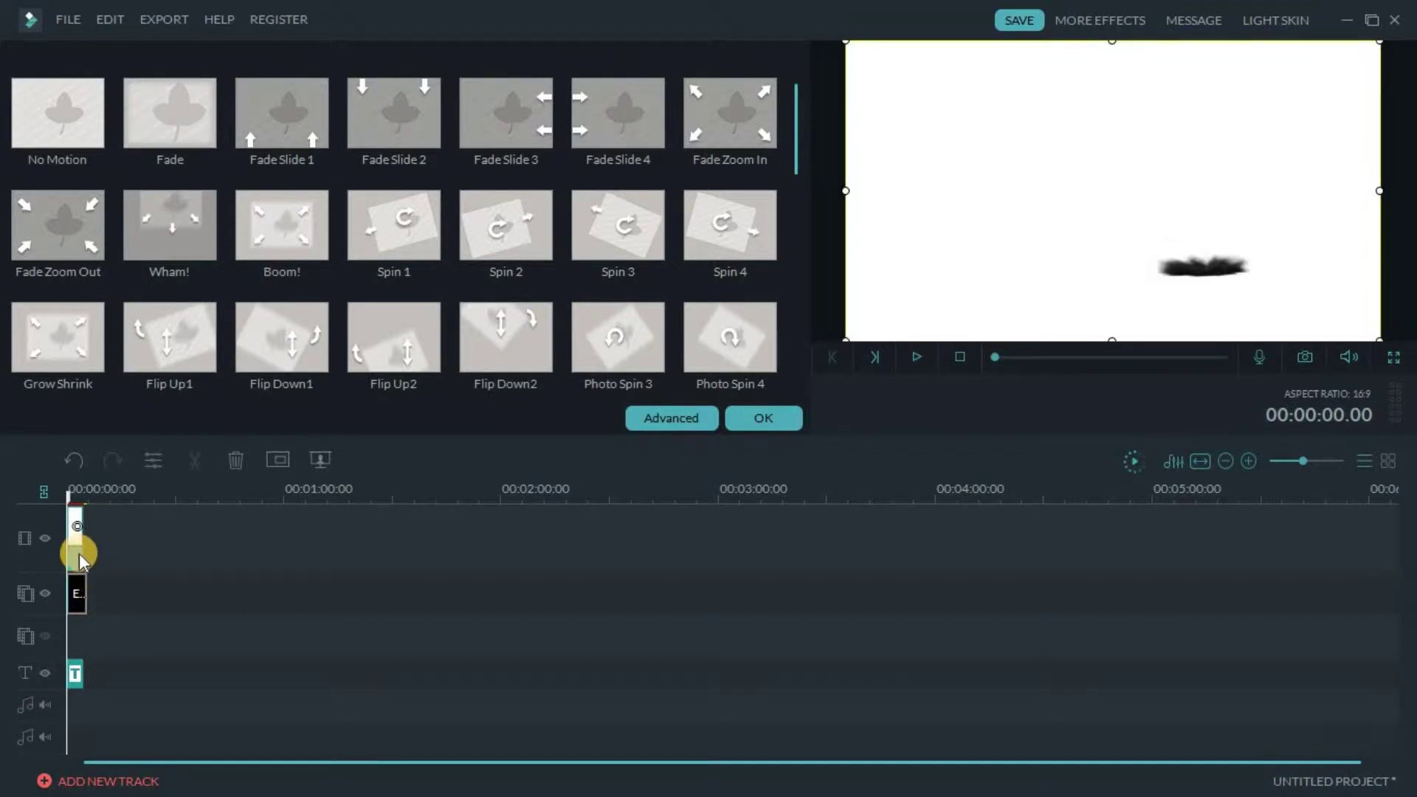
Set the opener background clip's Tint to -100 so it turns green, then open the title clip
{"action": "double_click", "coordinate": [78, 554]}
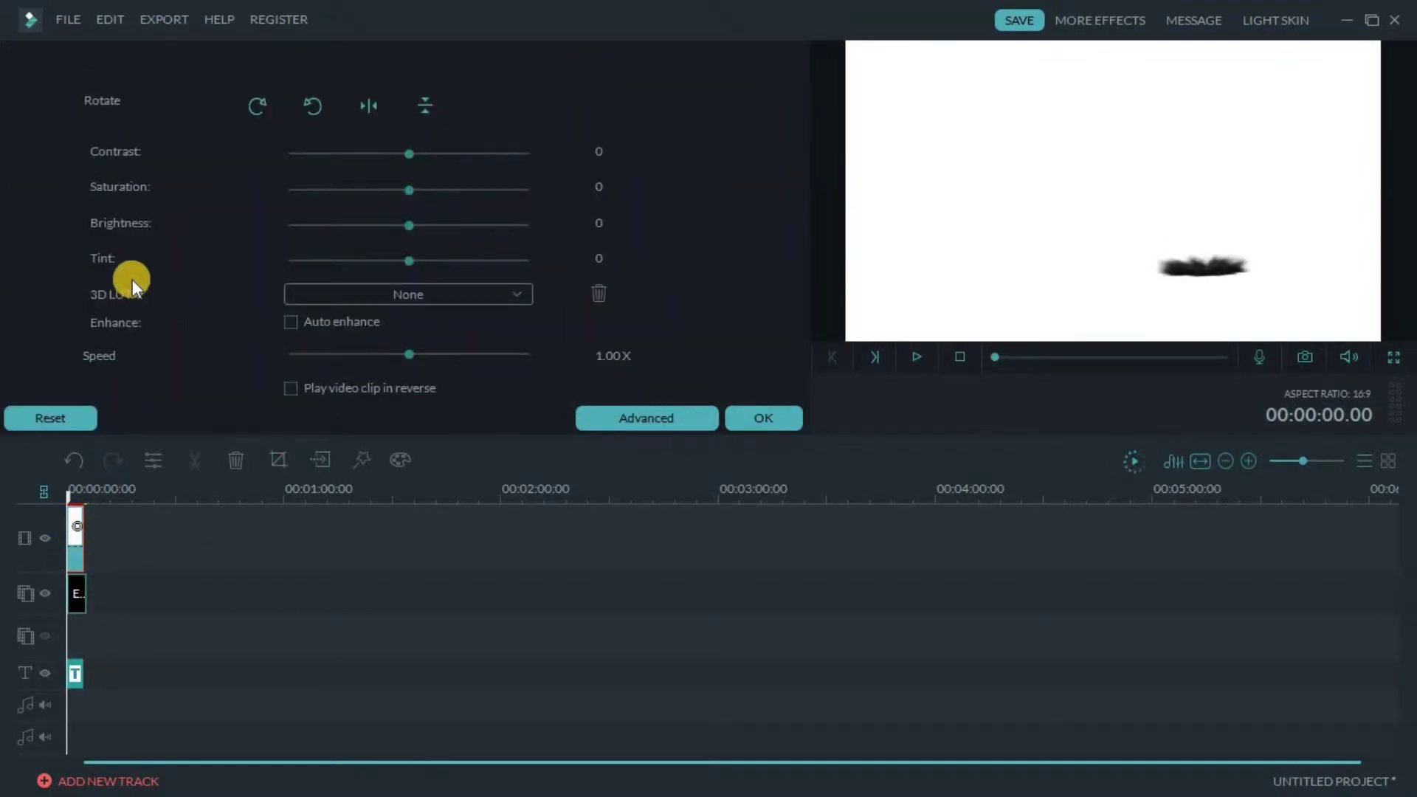
{"action": "left_click", "coordinate": [77, 566]}
{"action": "left_click_drag", "start_coordinate": [409, 258], "coordinate": [268, 268]}
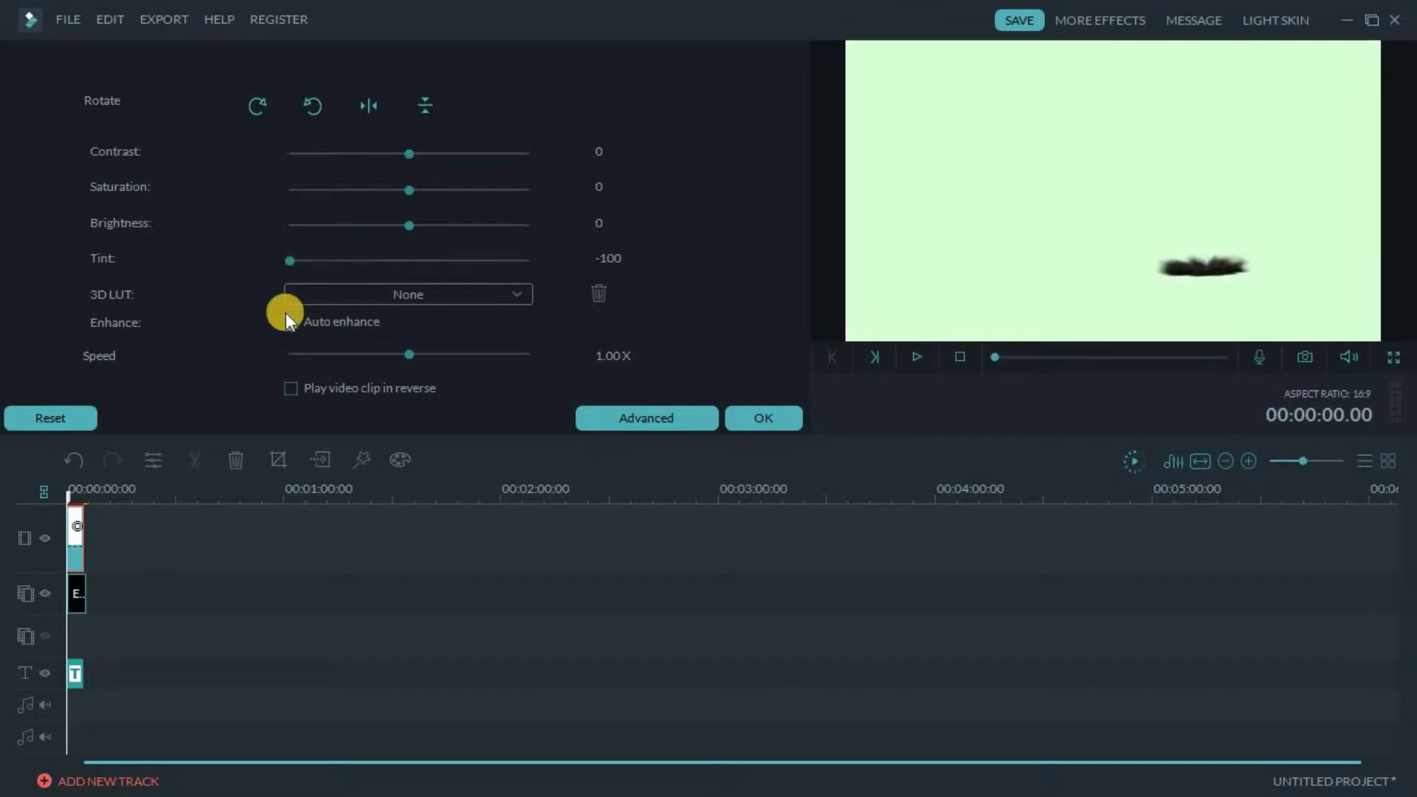
{"action": "double_click", "coordinate": [78, 676]}
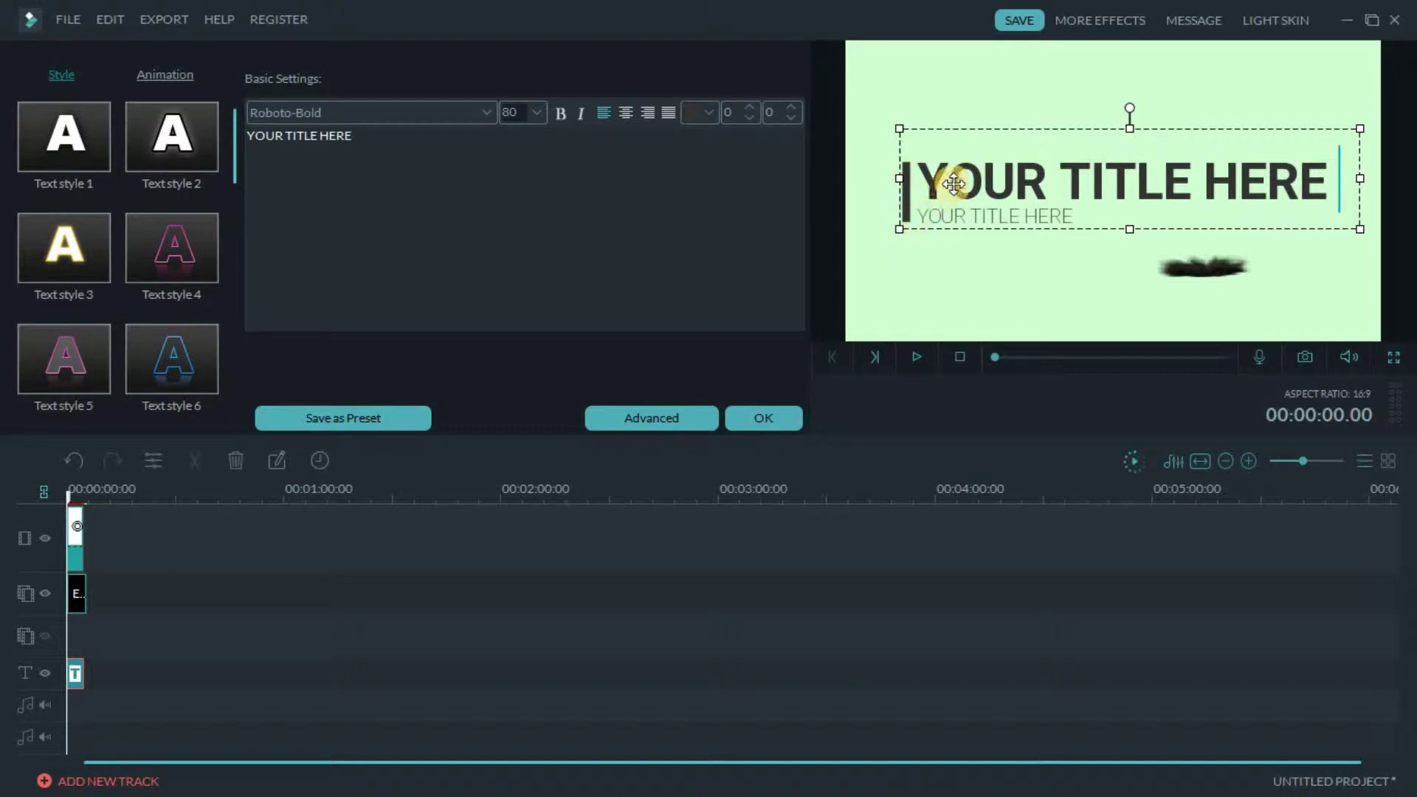
Move the opener's subtitle and main title further right, then open the Advanced text editor
{"action": "left_click", "coordinate": [996, 183]}
{"action": "left_click_drag", "start_coordinate": [997, 183], "coordinate": [1056, 184]}
{"action": "left_click", "coordinate": [1009, 161]}
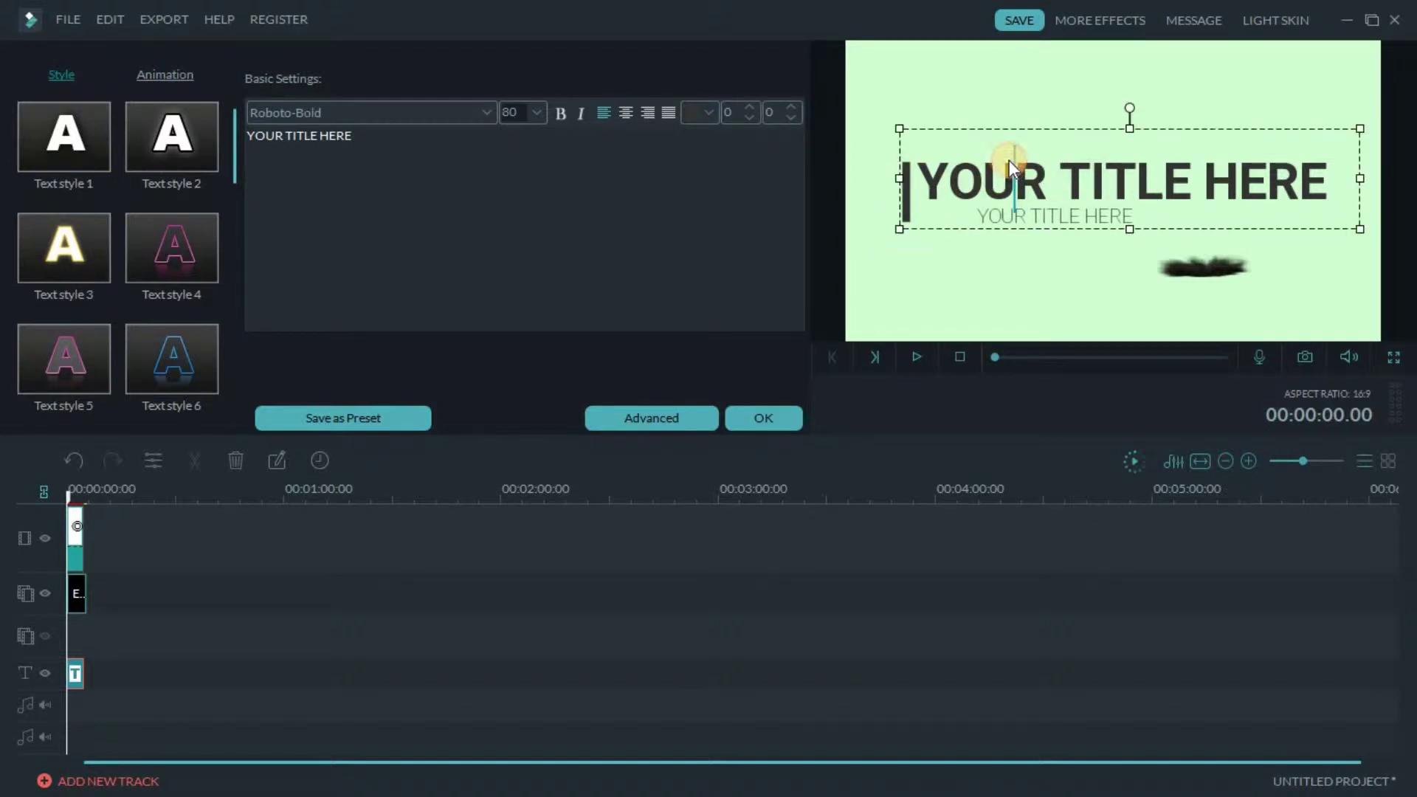
{"action": "left_click_drag", "start_coordinate": [973, 130], "coordinate": [1032, 130]}
{"action": "left_click", "coordinate": [908, 171]}
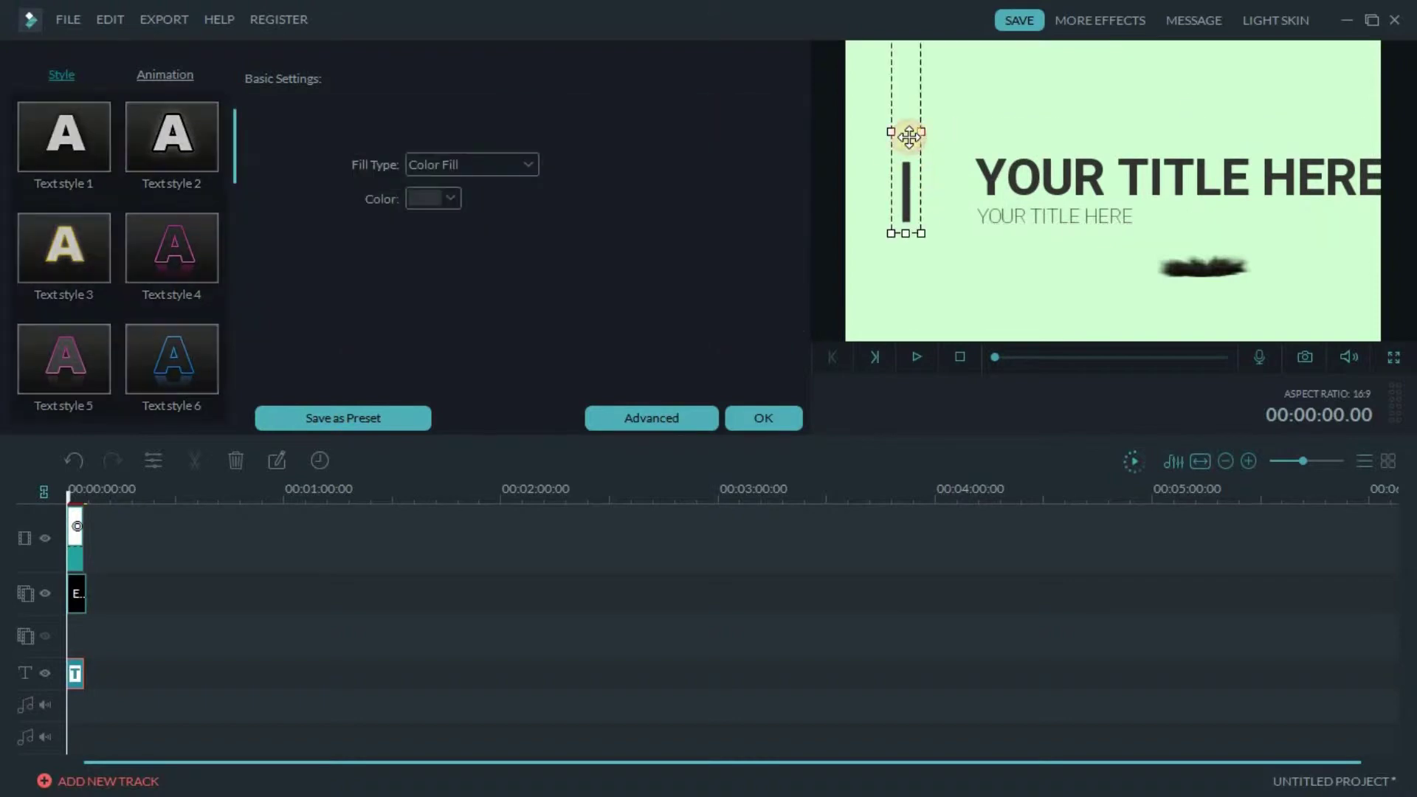
{"action": "left_click", "coordinate": [642, 423]}
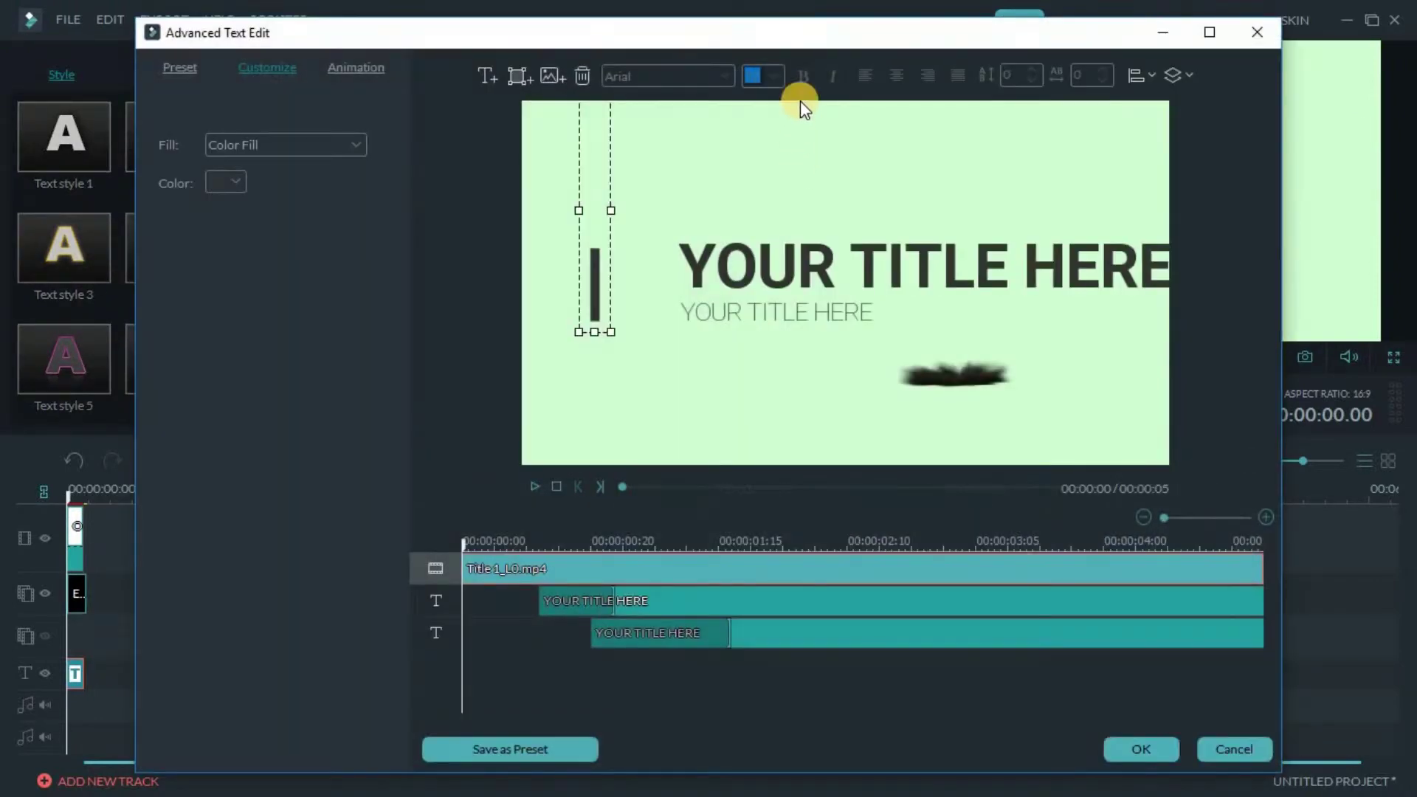
Delete the bar shape, change the main title to 'D.R.S', and select the subtitle placeholder text
{"action": "left_click", "coordinate": [582, 76]}
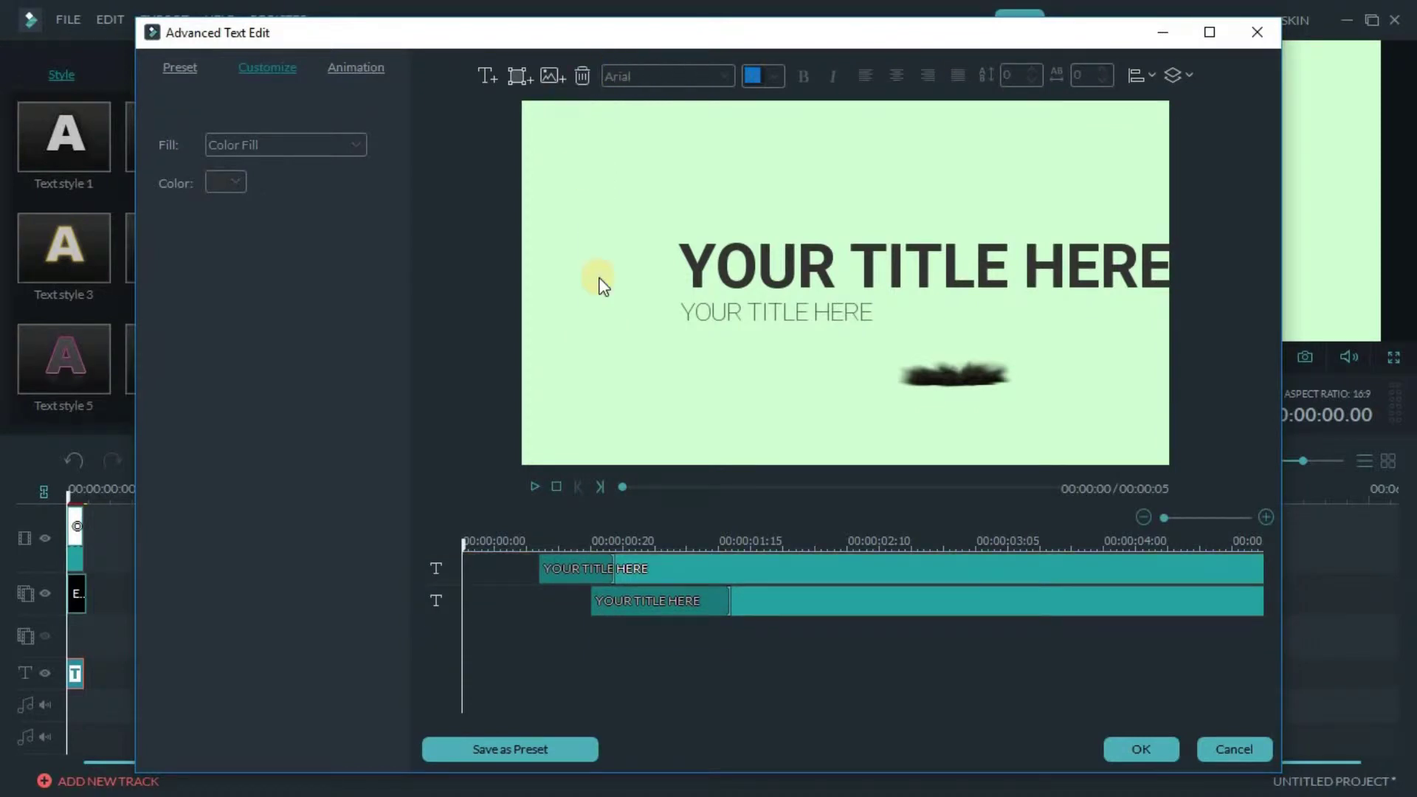
{"action": "left_click", "coordinate": [865, 249]}
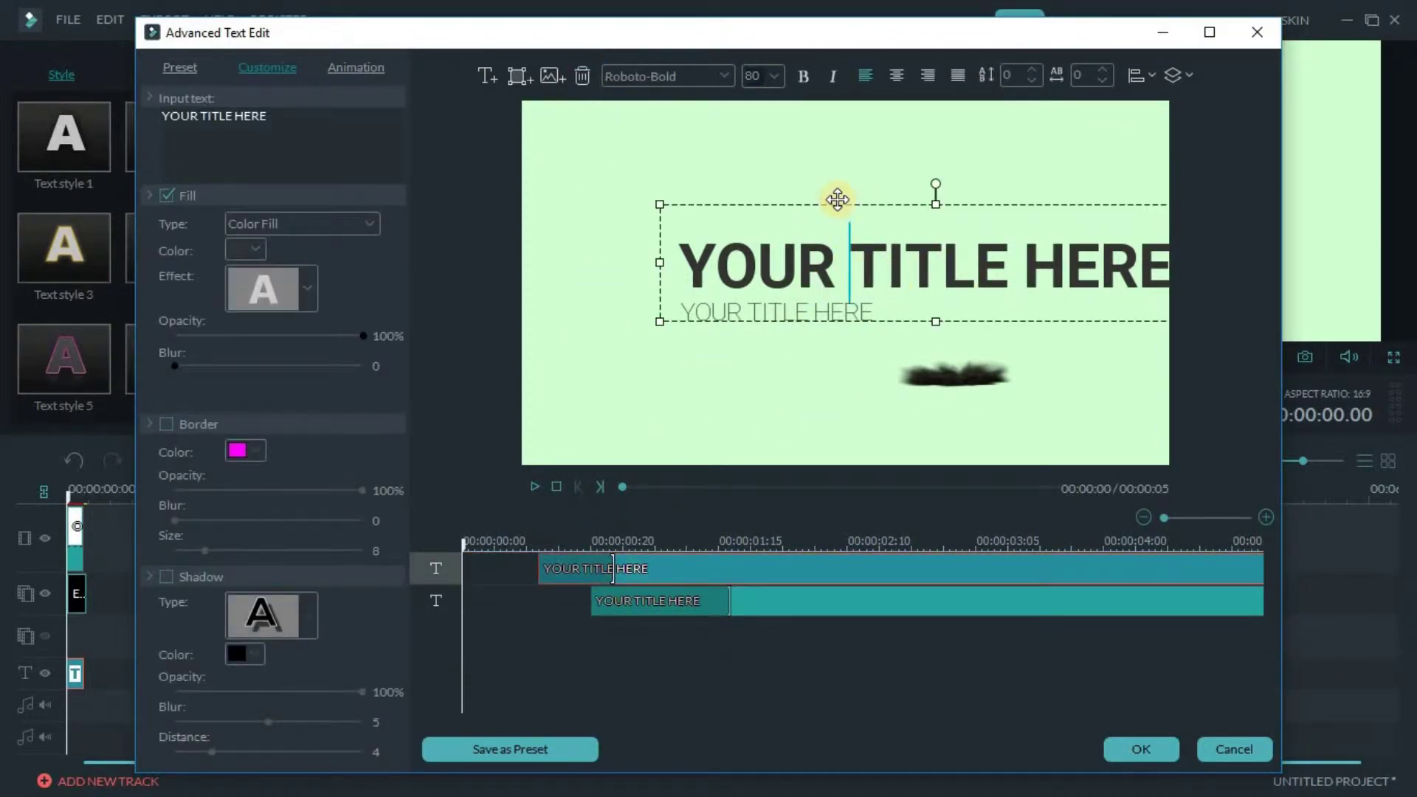
{"action": "left_click", "coordinate": [1136, 254]}
{"action": "left_click_drag", "start_coordinate": [1136, 253], "coordinate": [617, 253]}
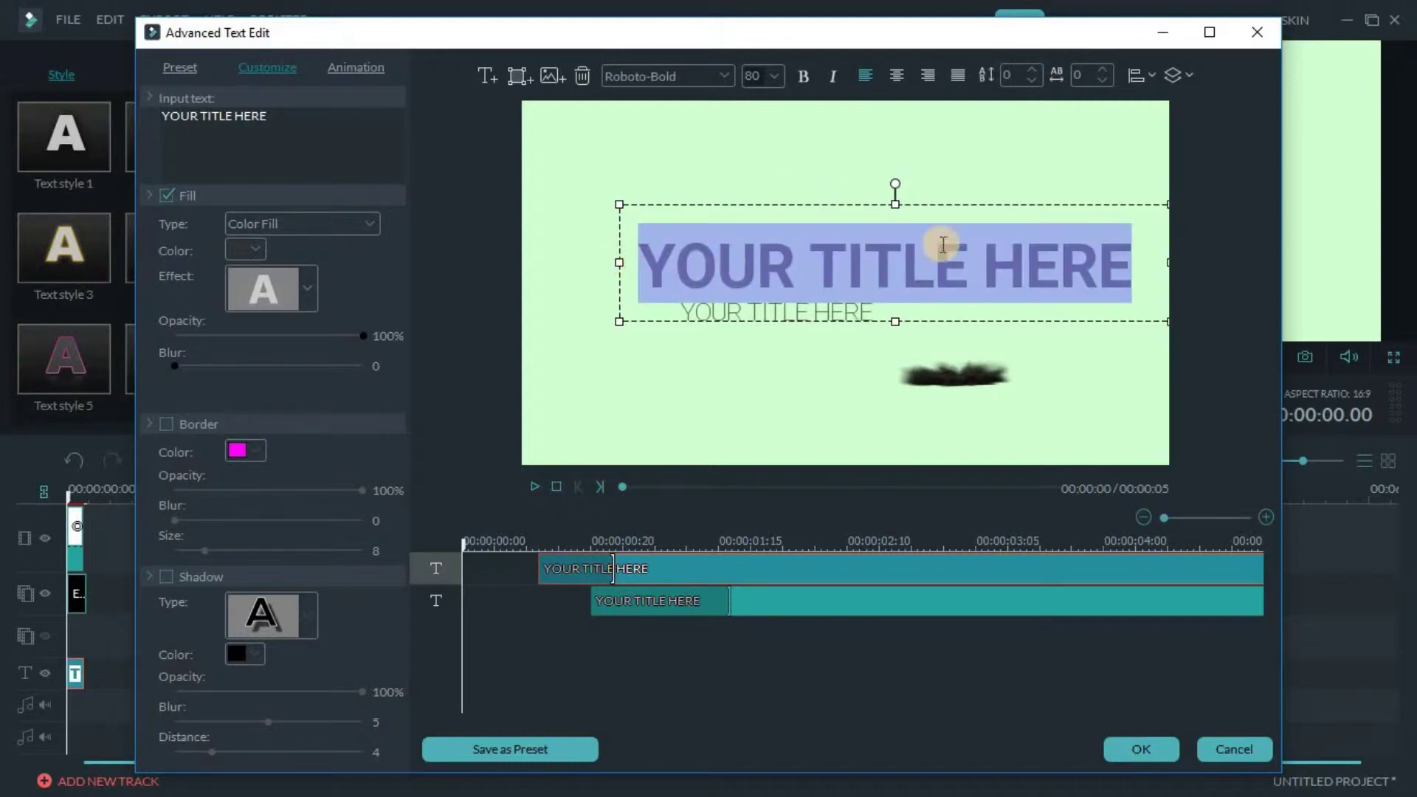
{"action": "key", "text": "BackSpace"}
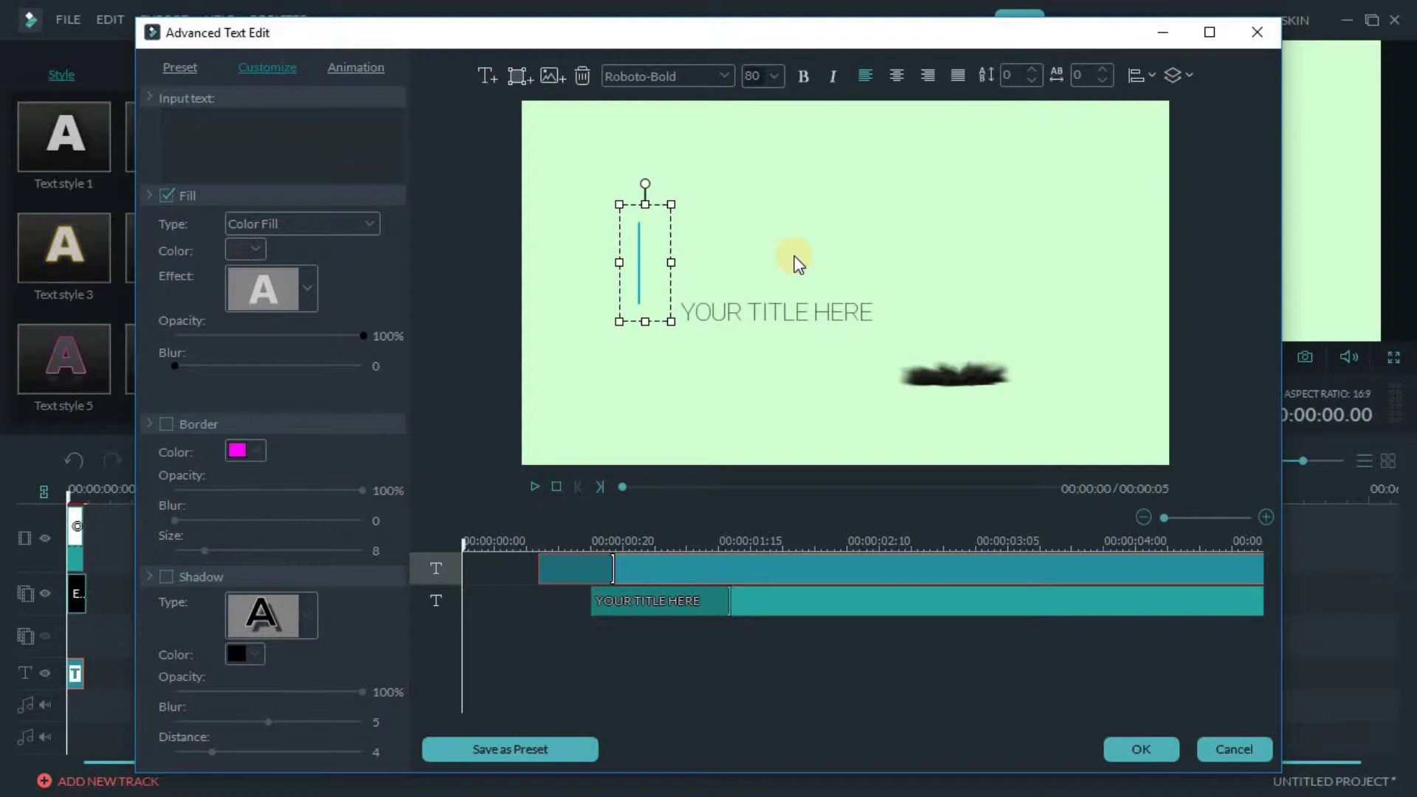
{"action": "key", "text": "Caps_Lock"}
{"action": "type", "text": "D."}
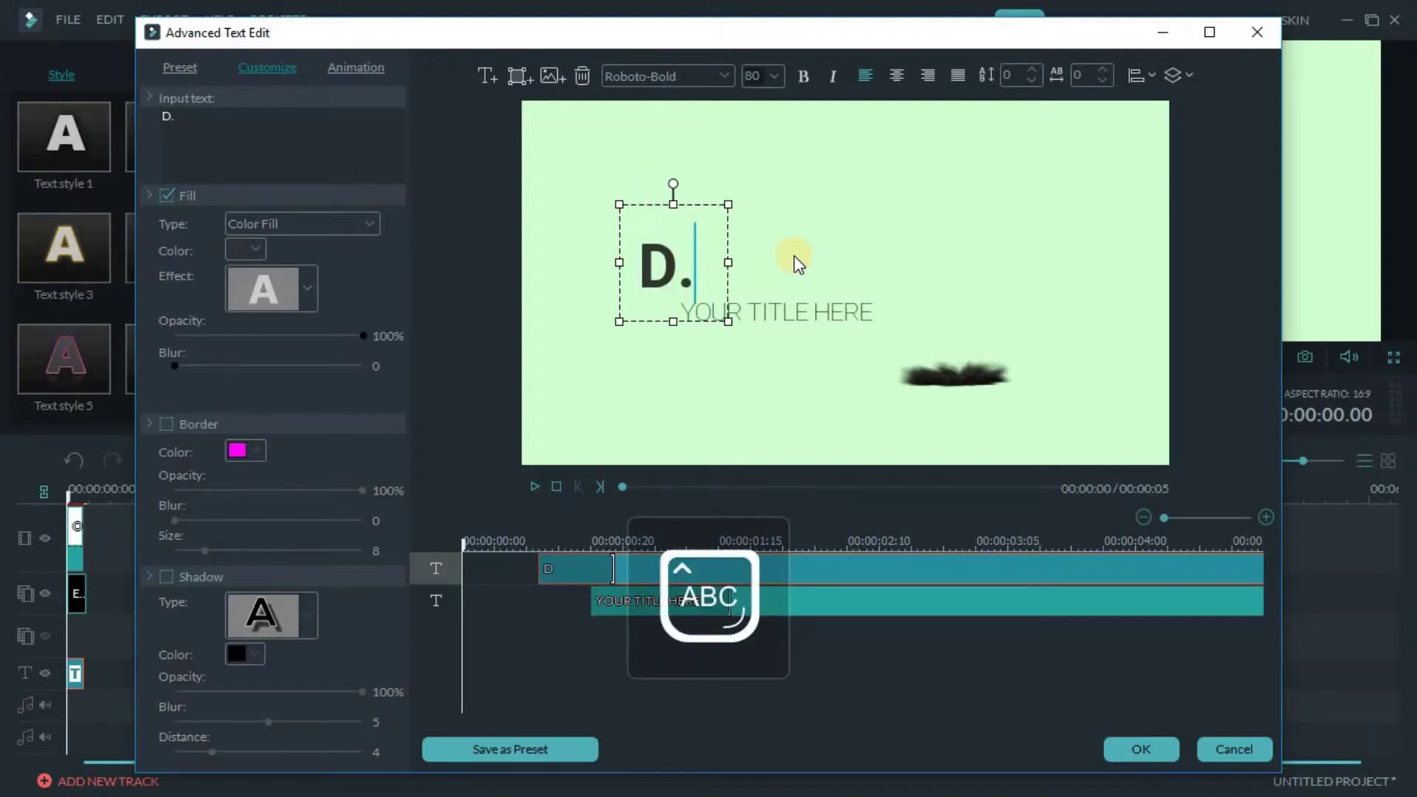
{"action": "type", "text": "R.S"}
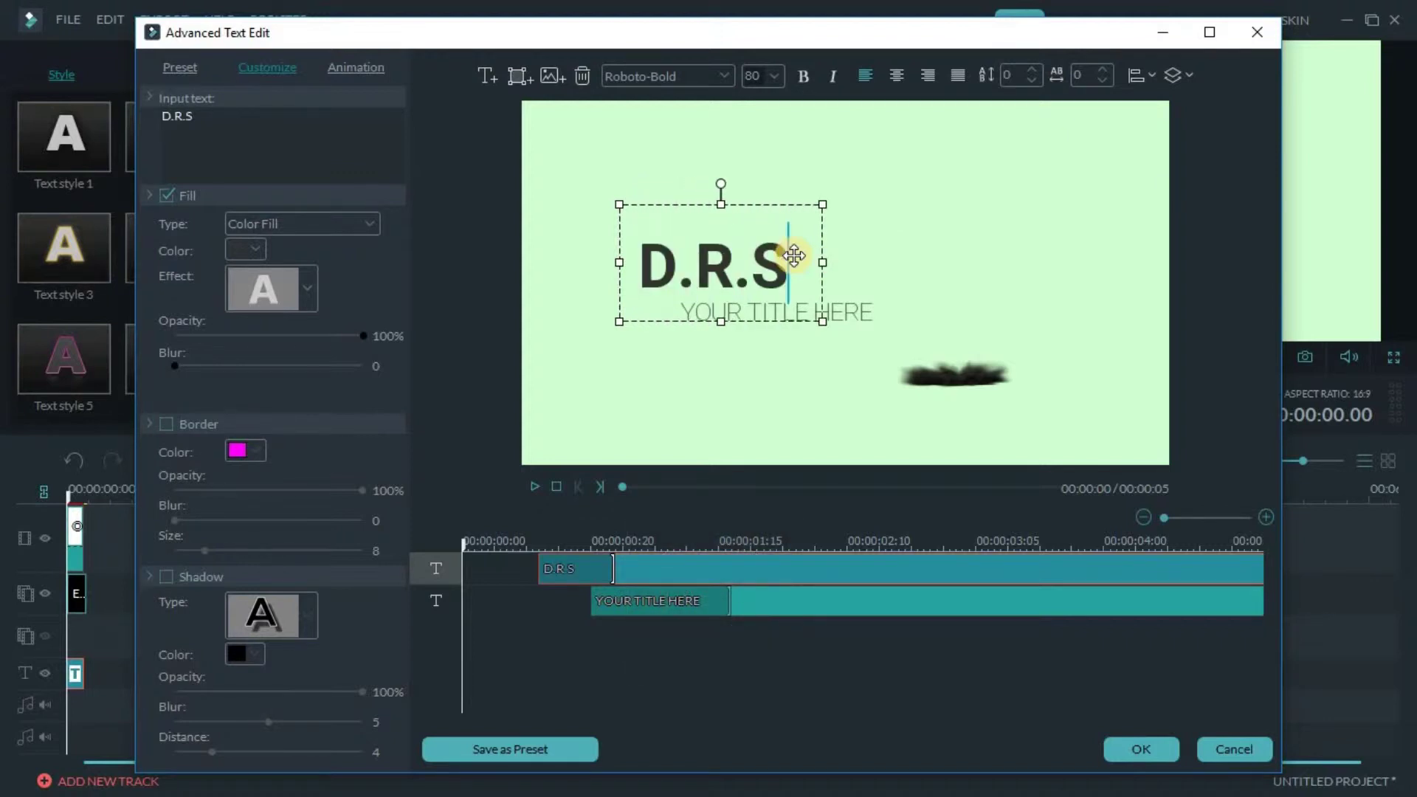
{"action": "left_click", "coordinate": [849, 314]}
{"action": "left_click_drag", "start_coordinate": [823, 311], "coordinate": [688, 315]}
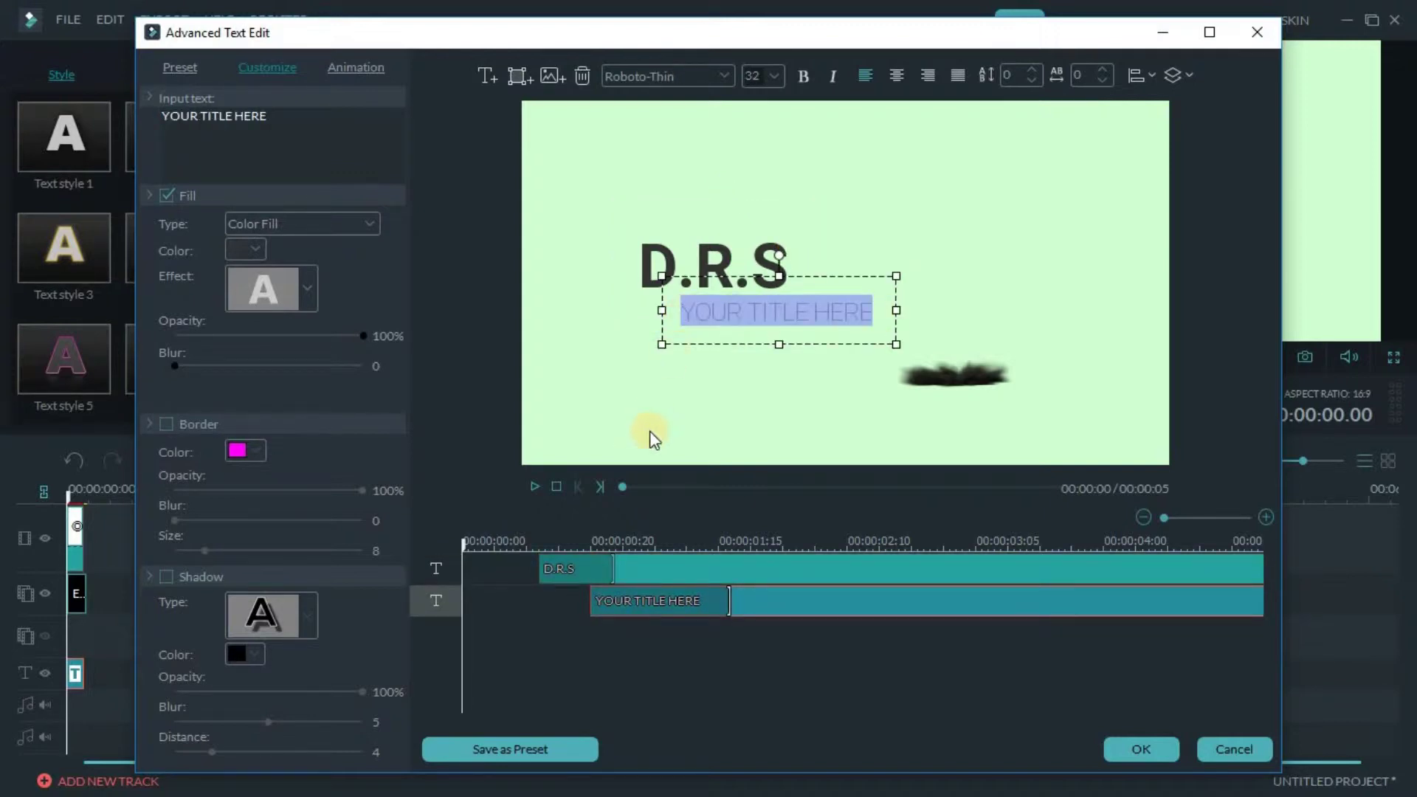
Replace the subtitle placeholder with the person's full name, each word capitalized
{"action": "key", "text": "BackSpace"}
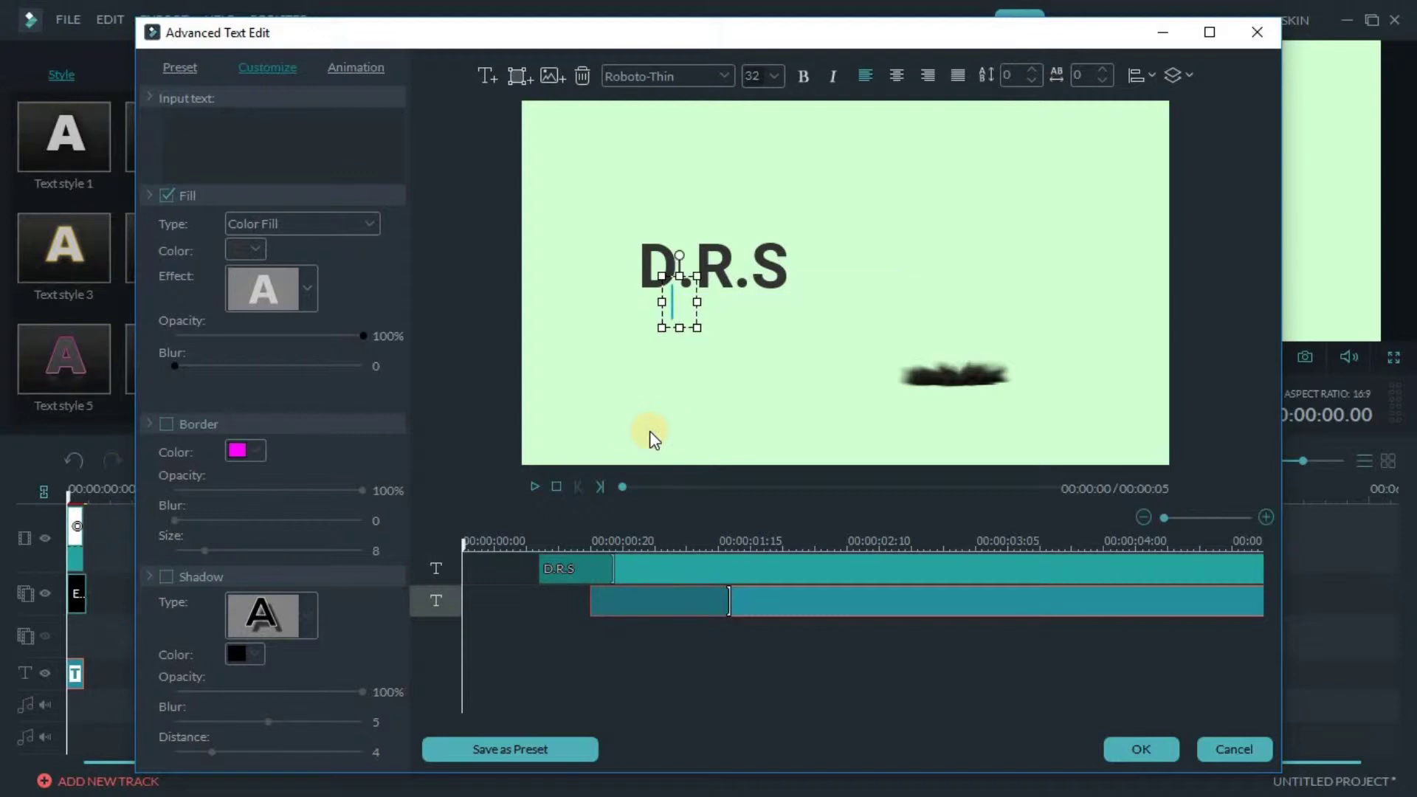
{"action": "type", "text": "d"}
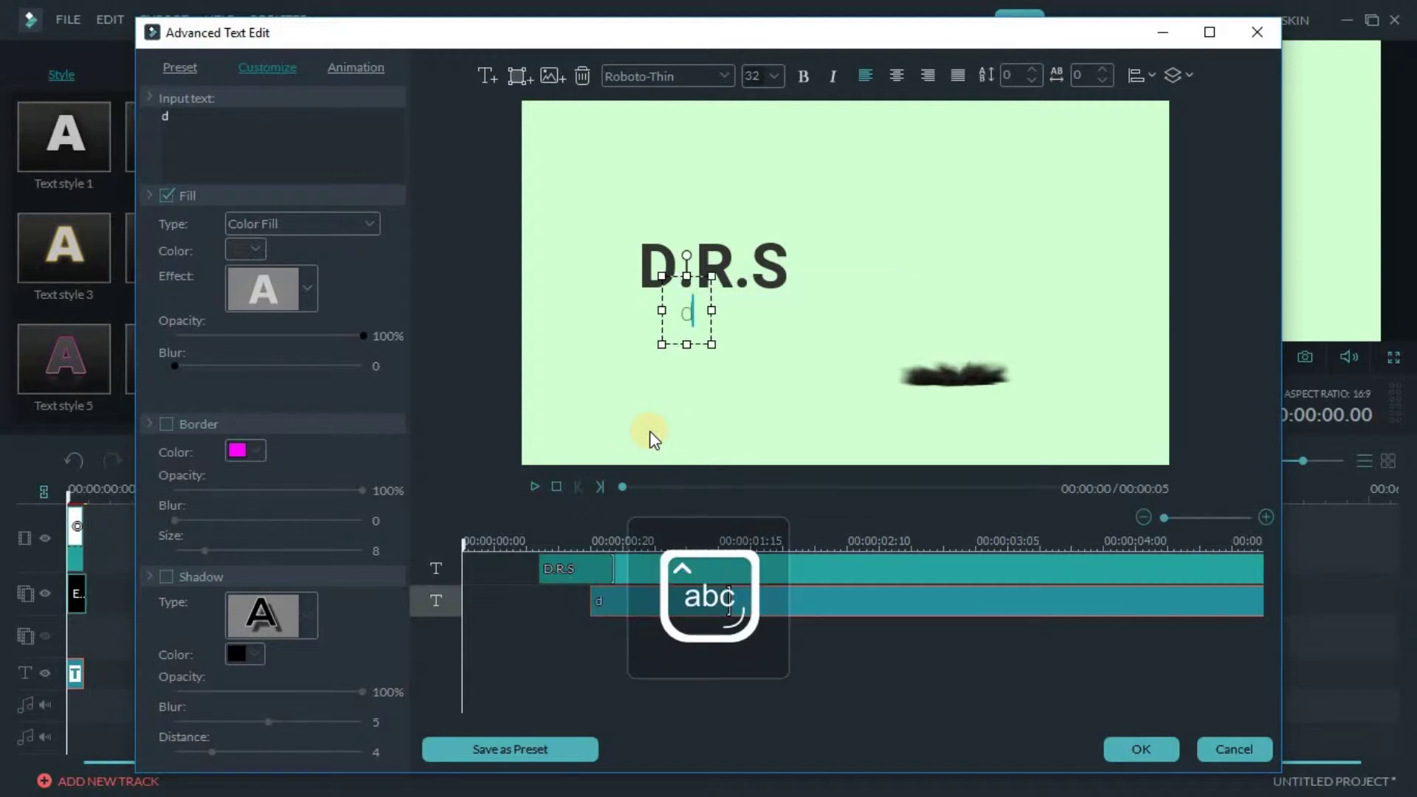
{"action": "key", "text": "BackSpace"}
{"action": "key", "text": "Caps_Lock"}
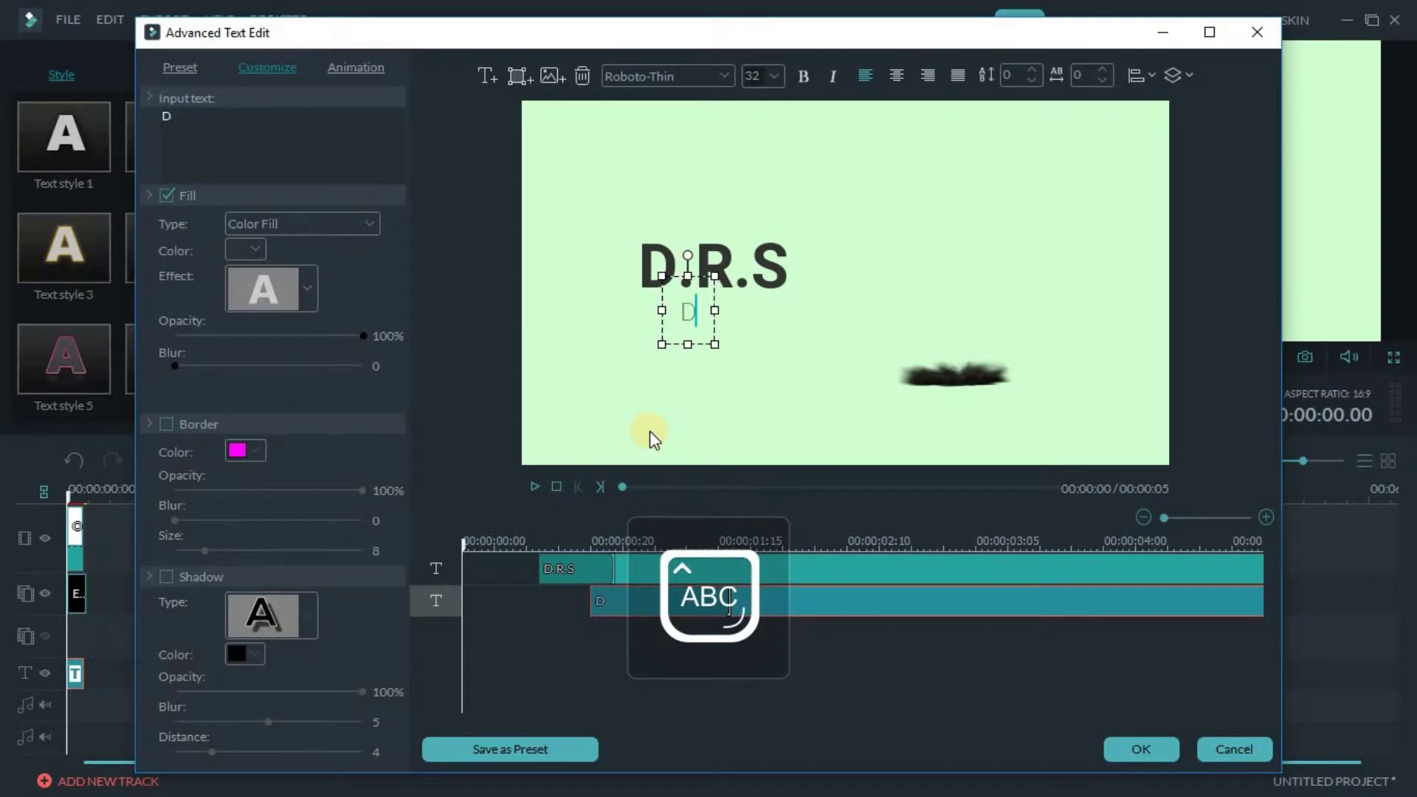
{"action": "key", "text": "Caps_Lock"}
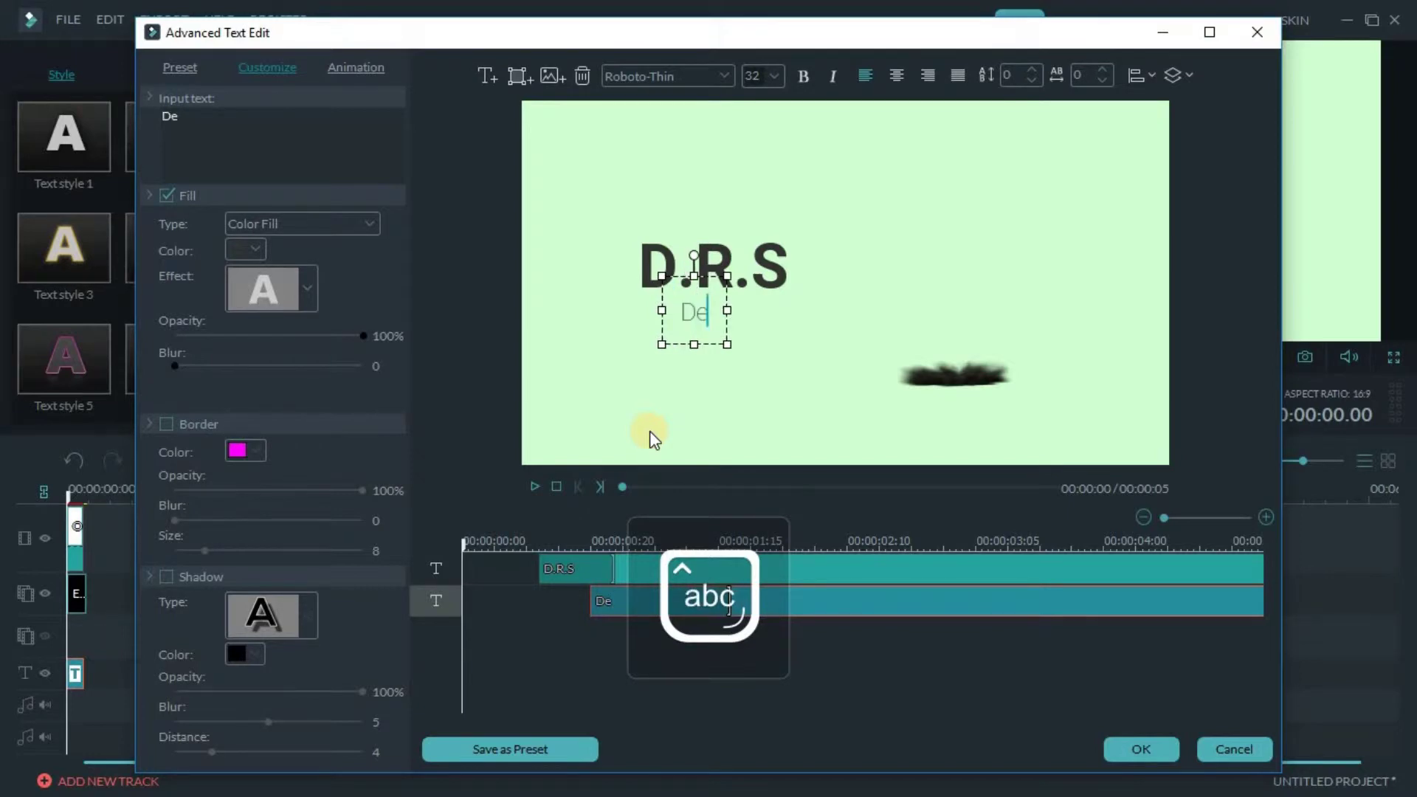
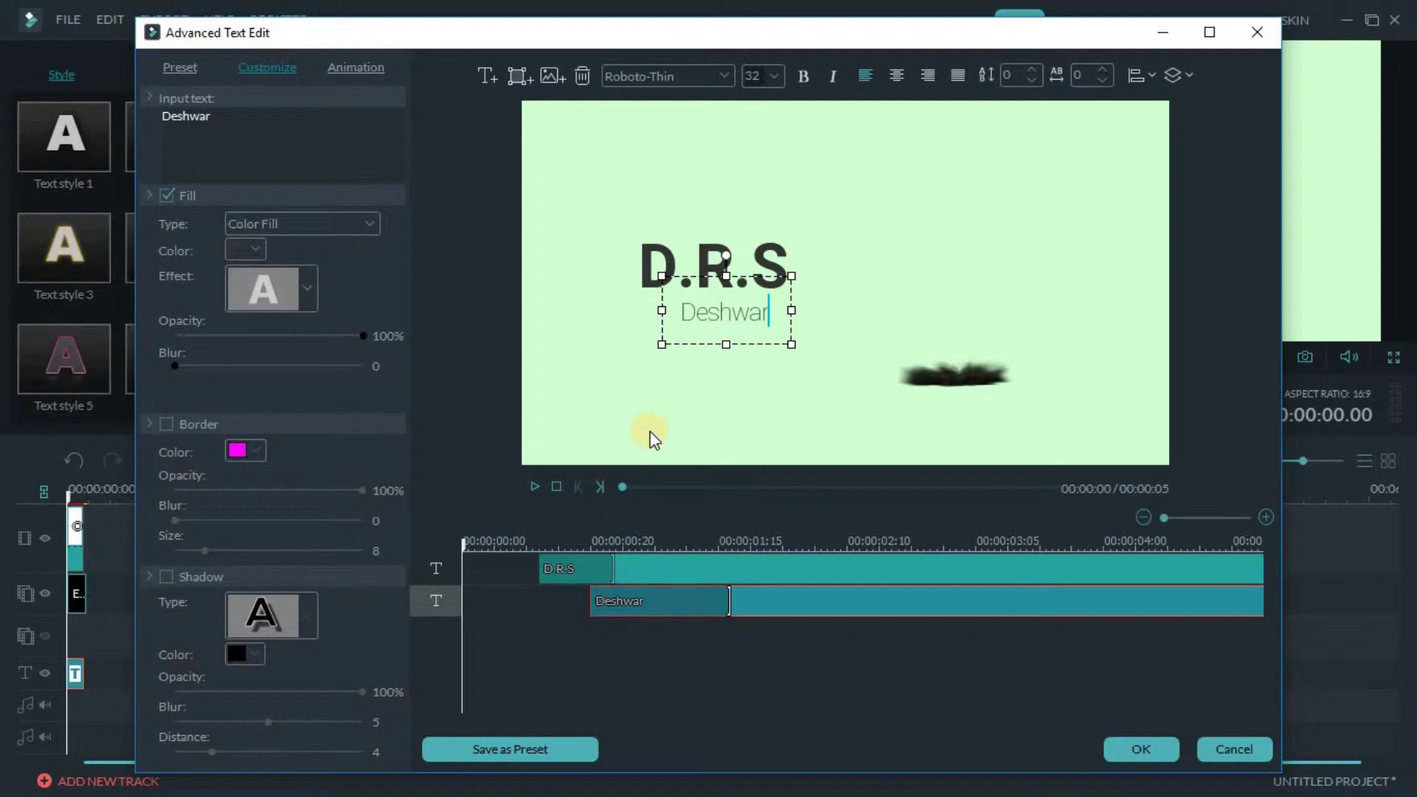
{"action": "key", "text": "Caps_Lock"}
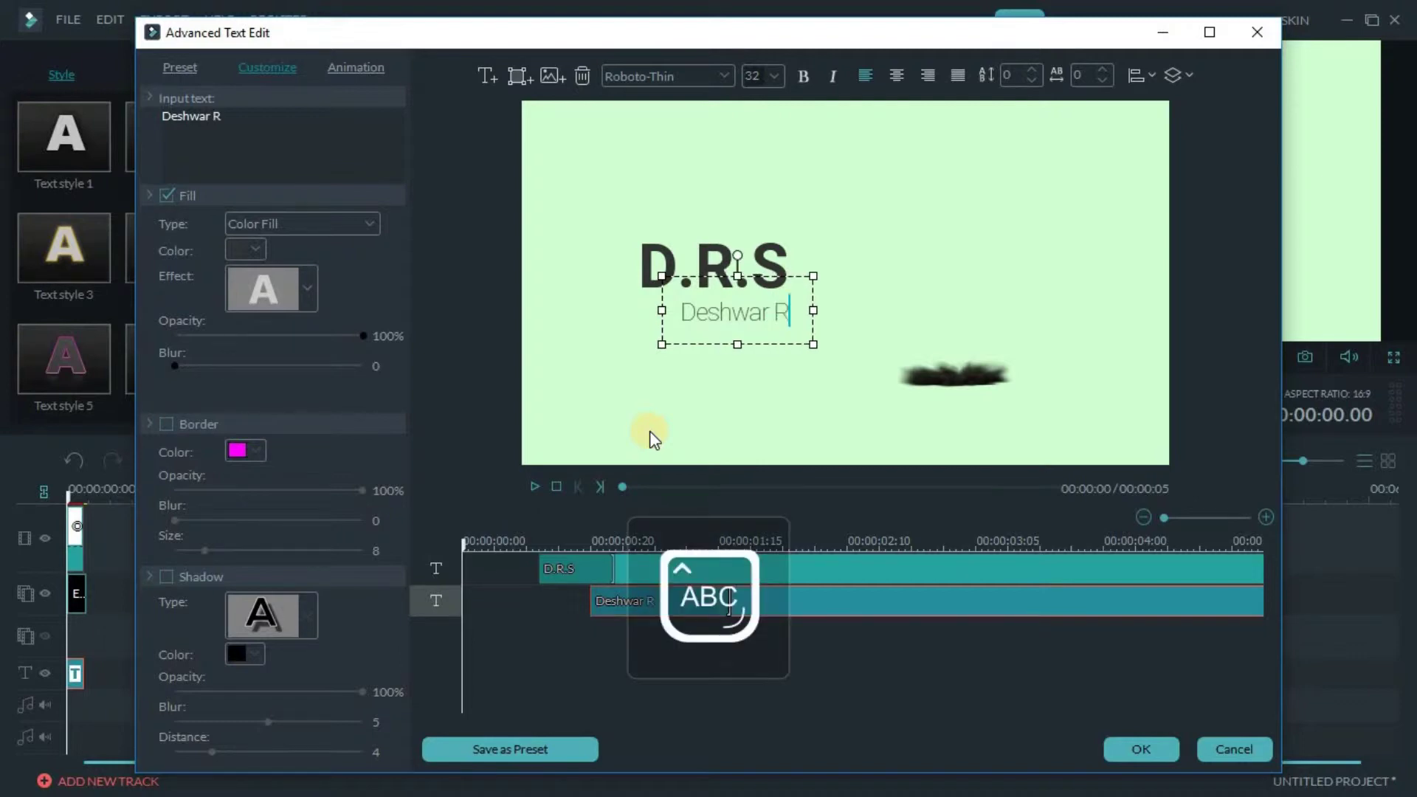
{"action": "key", "text": "Caps_Lock"}
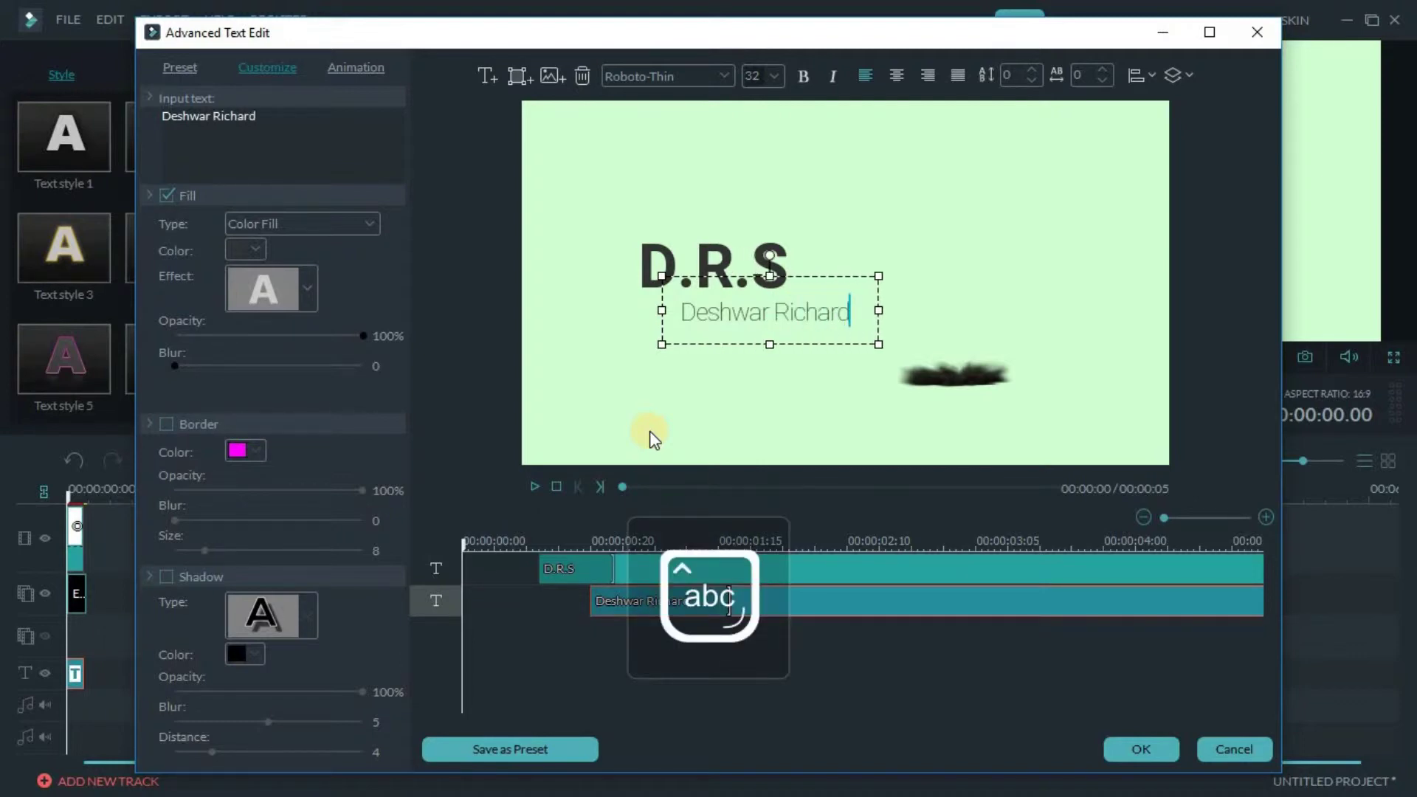
{"action": "key", "text": "Caps_Lock"}
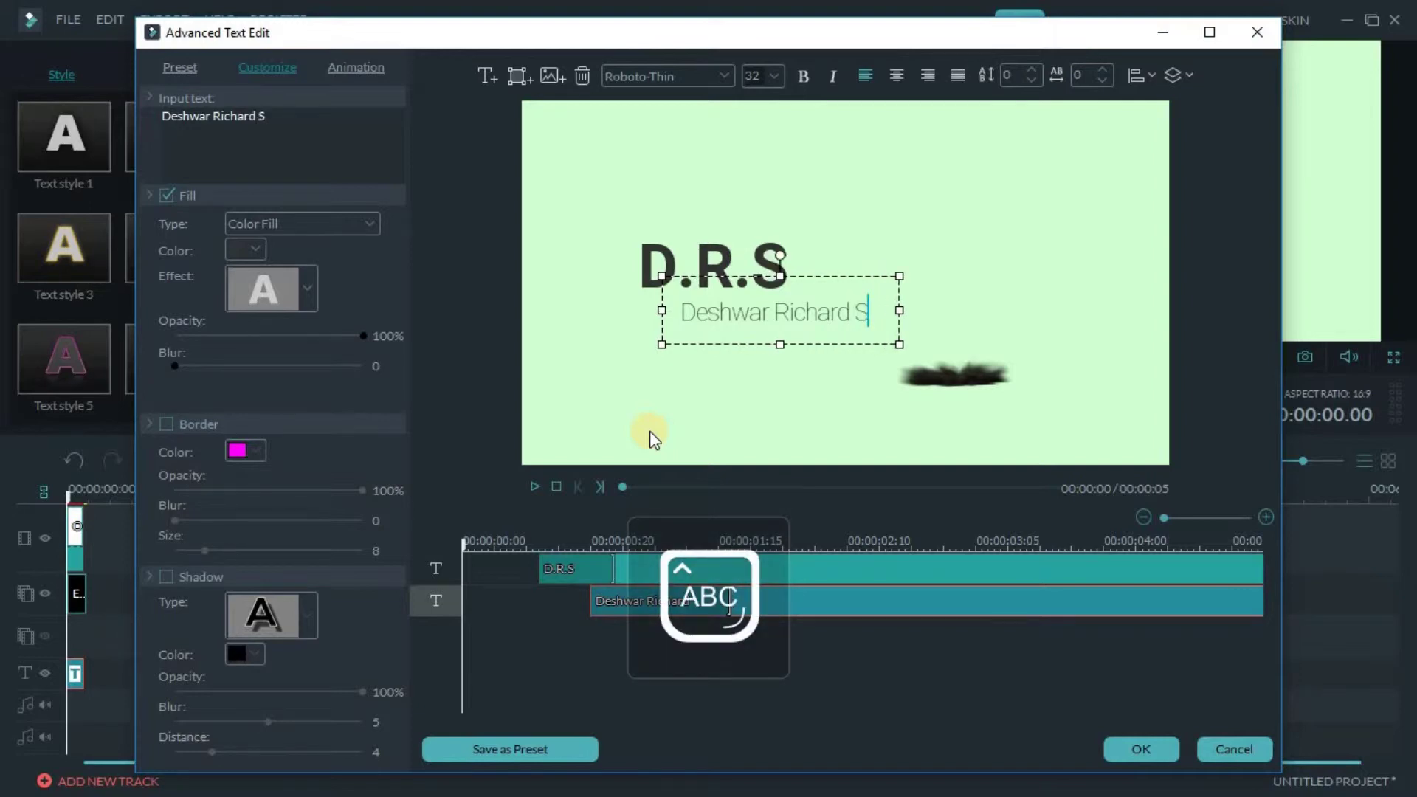
{"action": "key", "text": "Caps_Lock"}
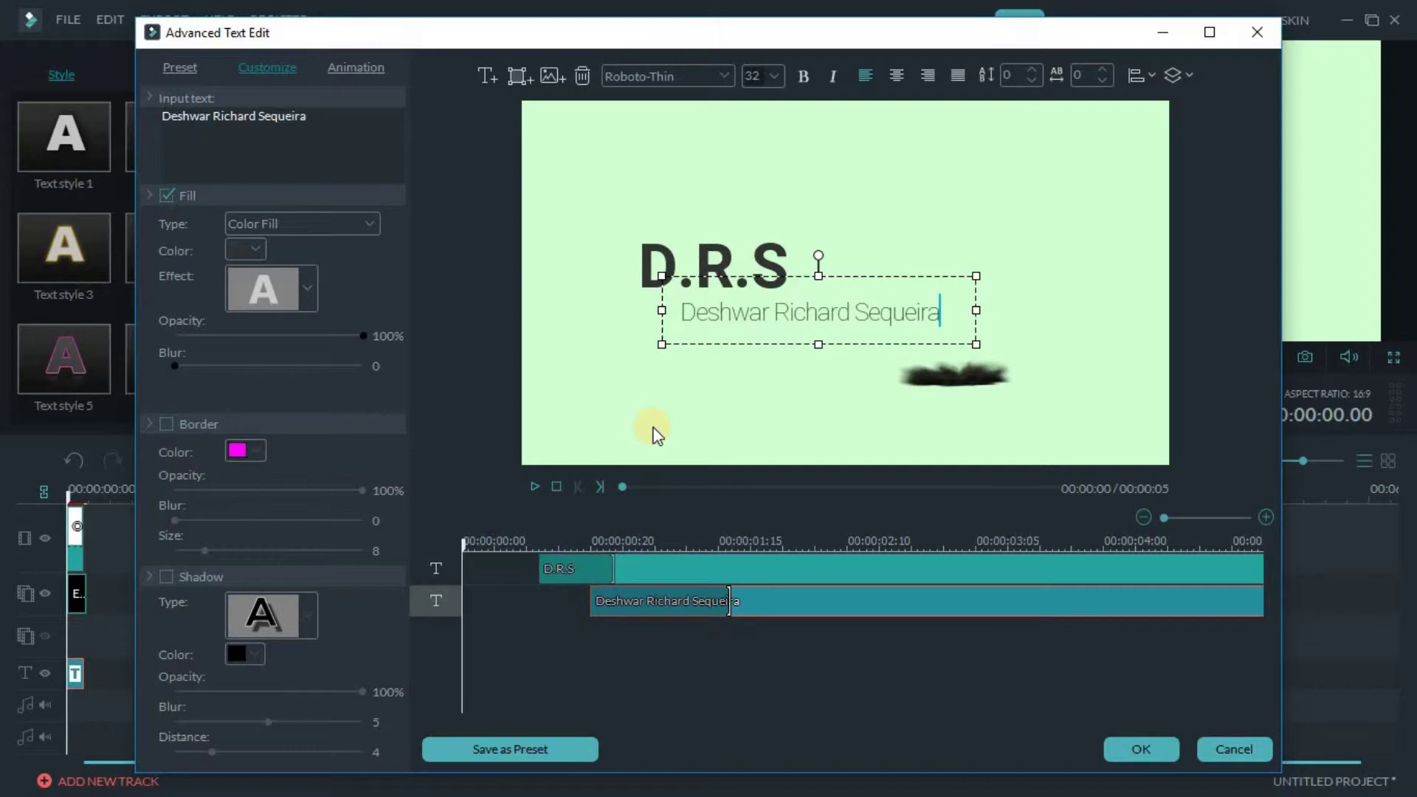
Make the name subtitle bold and scale up the D.R.S title
{"action": "left_click", "coordinate": [804, 77]}
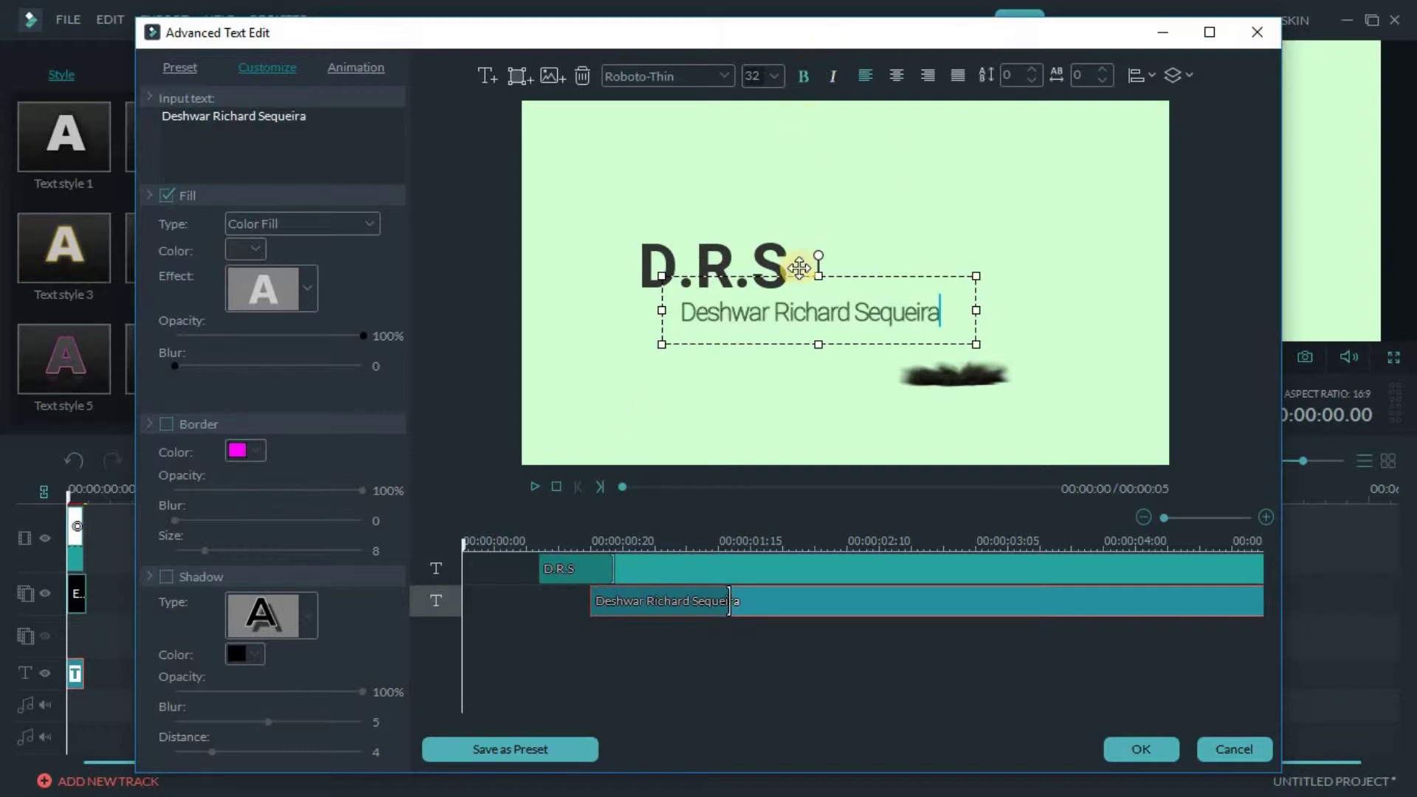
{"action": "left_click", "coordinate": [760, 260]}
{"action": "left_click_drag", "start_coordinate": [820, 323], "coordinate": [974, 356]}
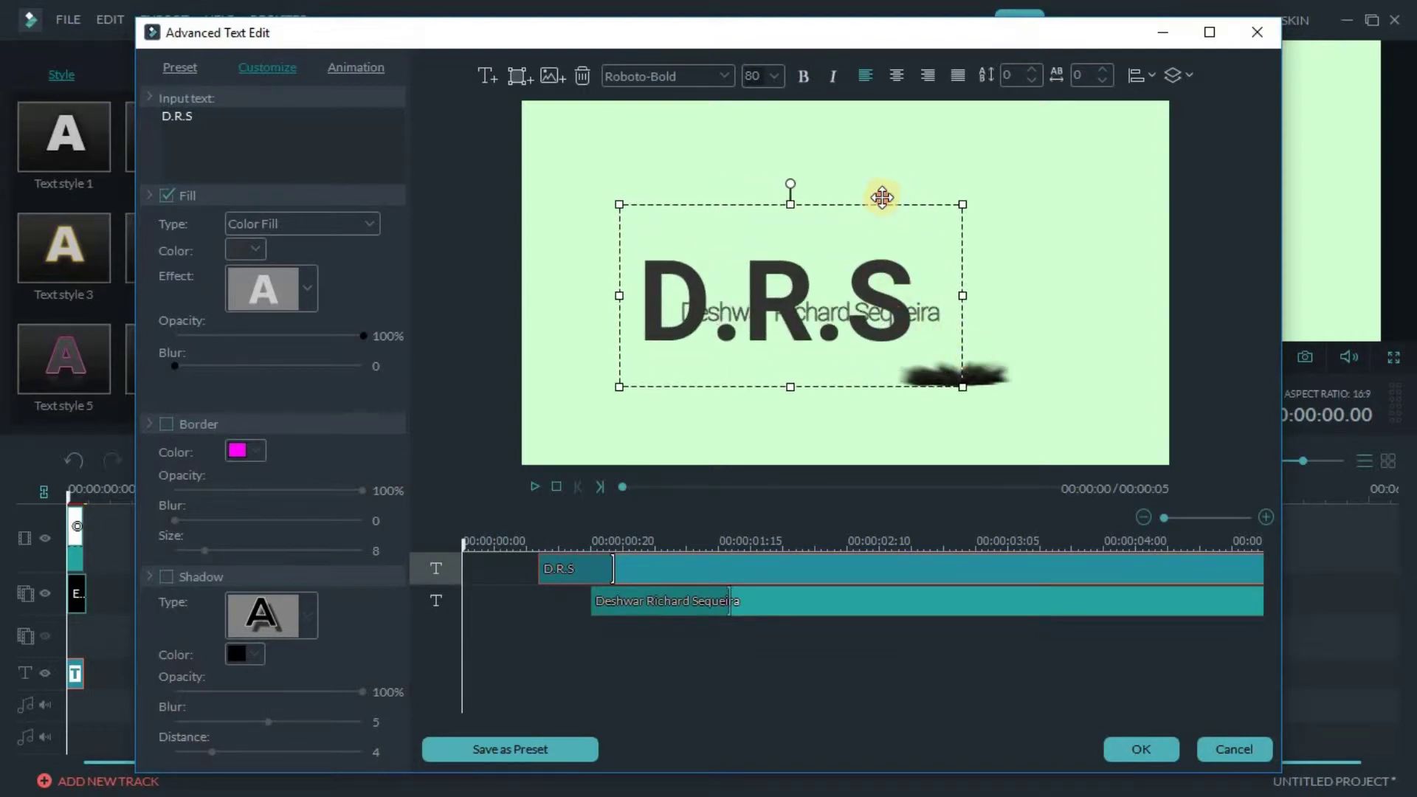
Place D.R.S above the name subtitle and align the subtitle layer's start with D.R.S
{"action": "left_click_drag", "start_coordinate": [883, 198], "coordinate": [918, 151]}
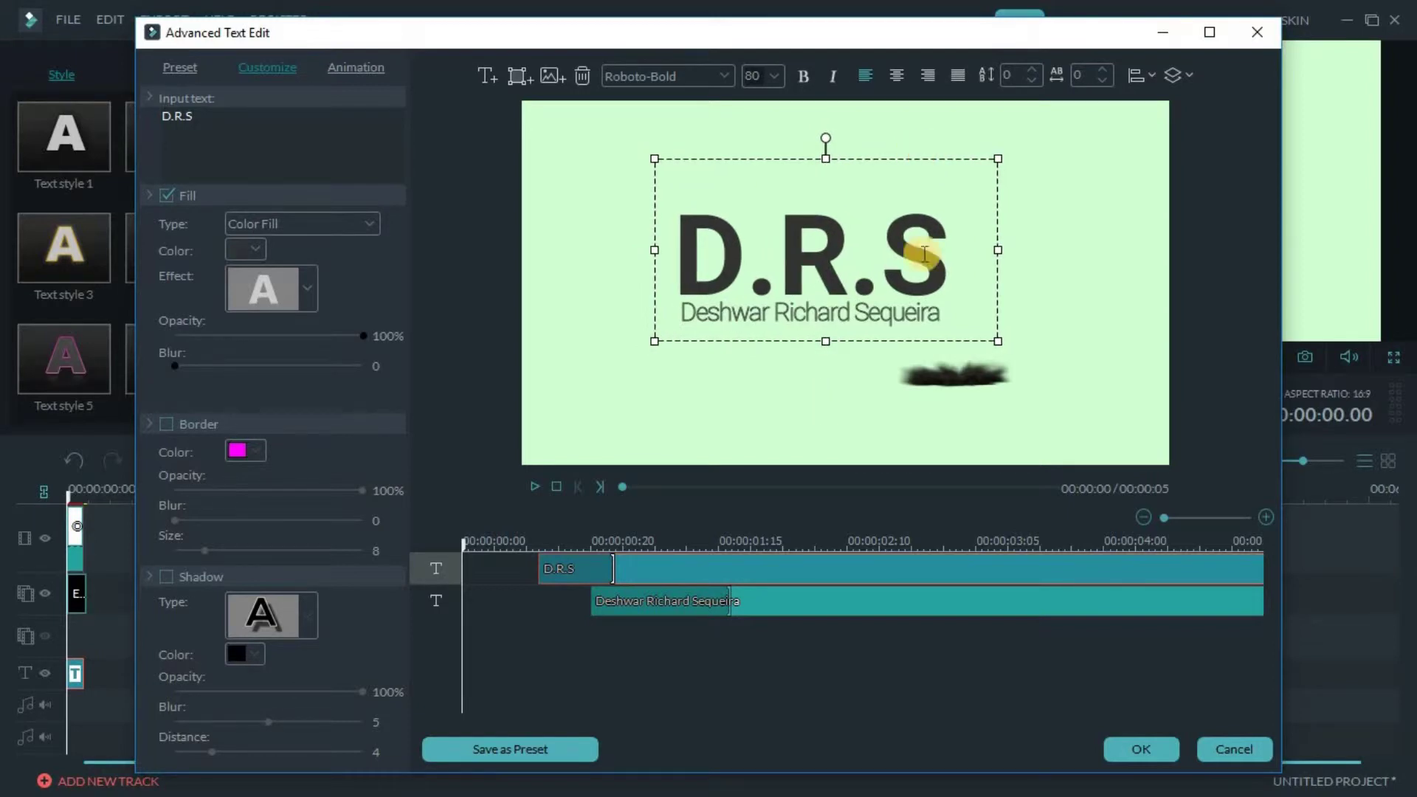
{"action": "left_click", "coordinate": [723, 426]}
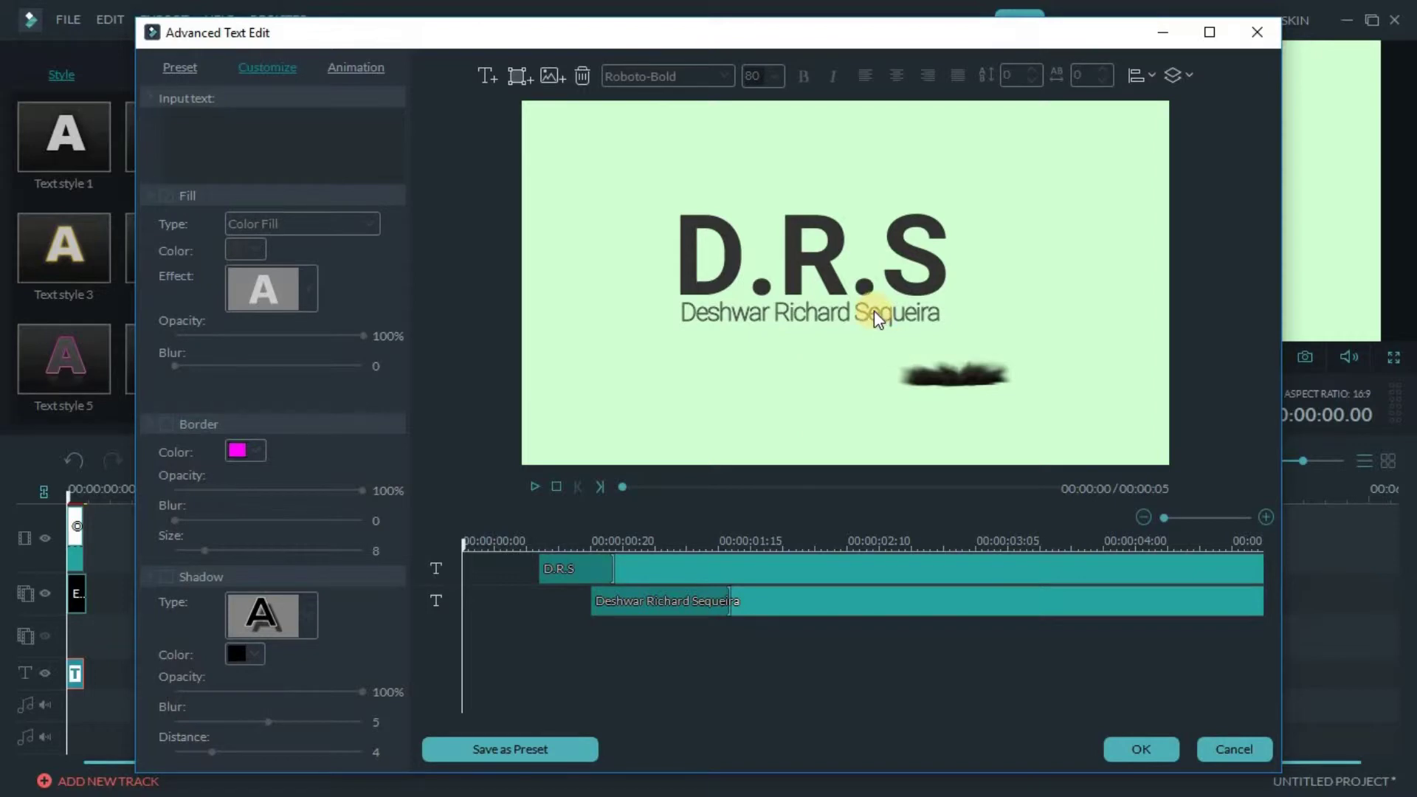
{"action": "left_click_drag", "start_coordinate": [615, 609], "coordinate": [649, 610]}
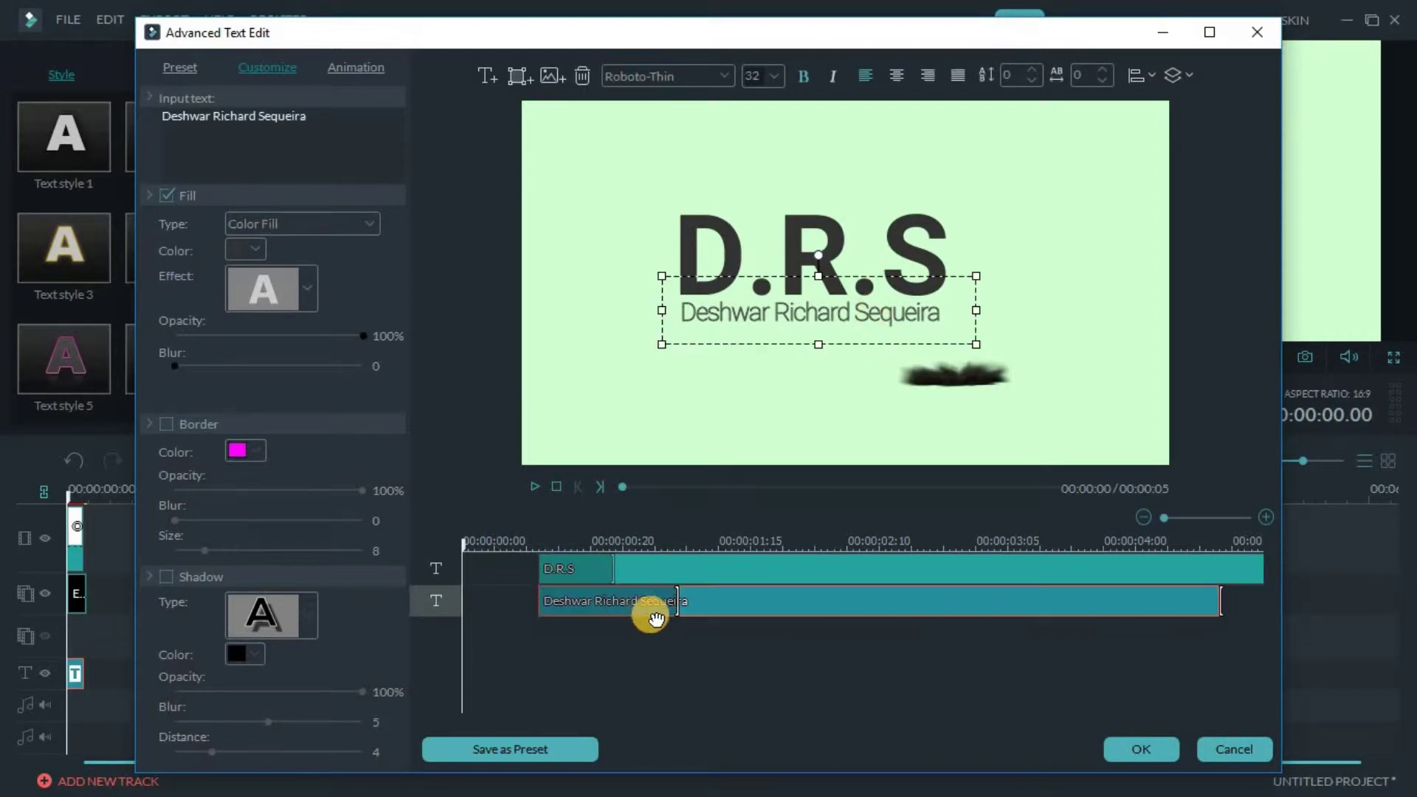
At about 00:00:00:20, lower D.R.S and the name subtitle onto the explosion, then confirm with OK
{"action": "left_click", "coordinate": [619, 604]}
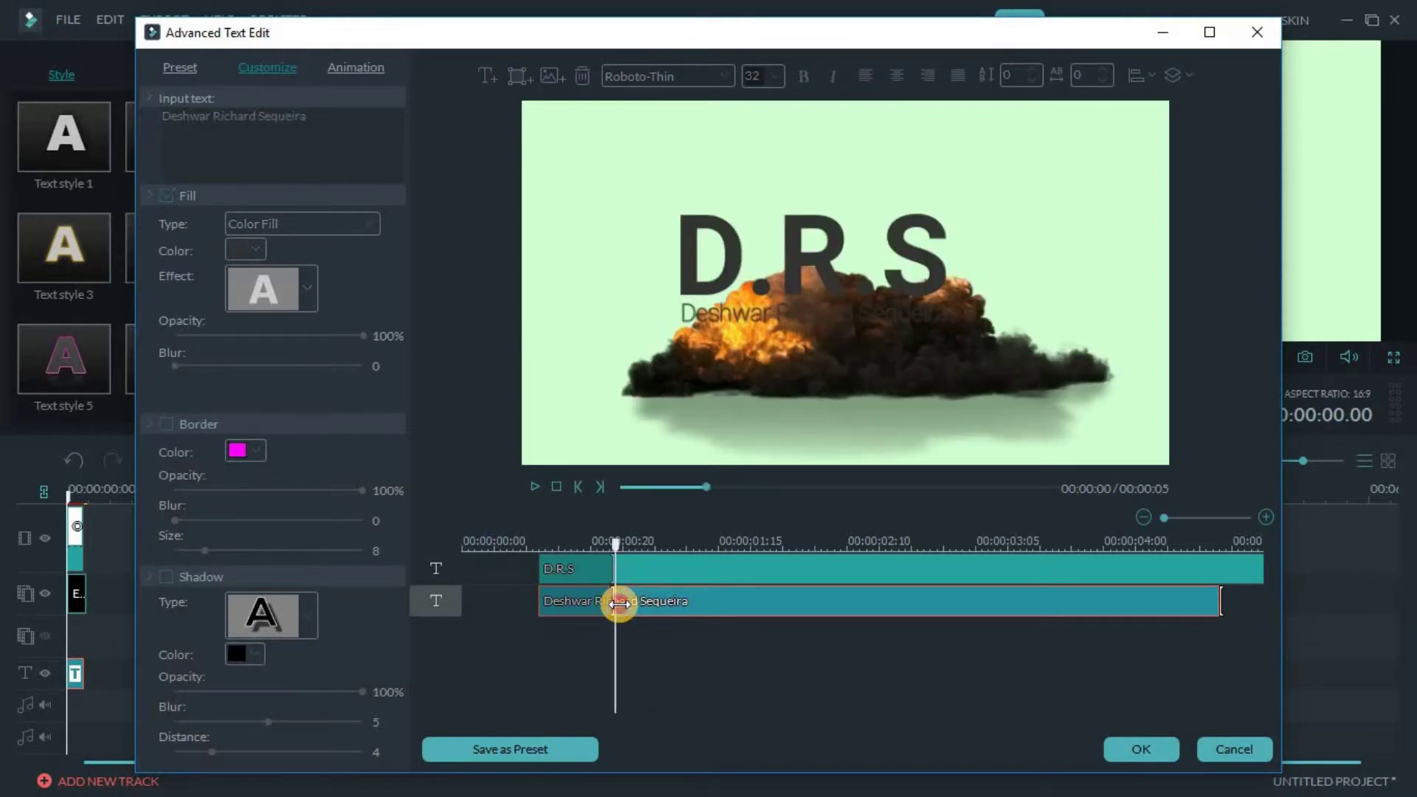
{"action": "left_click", "coordinate": [917, 293]}
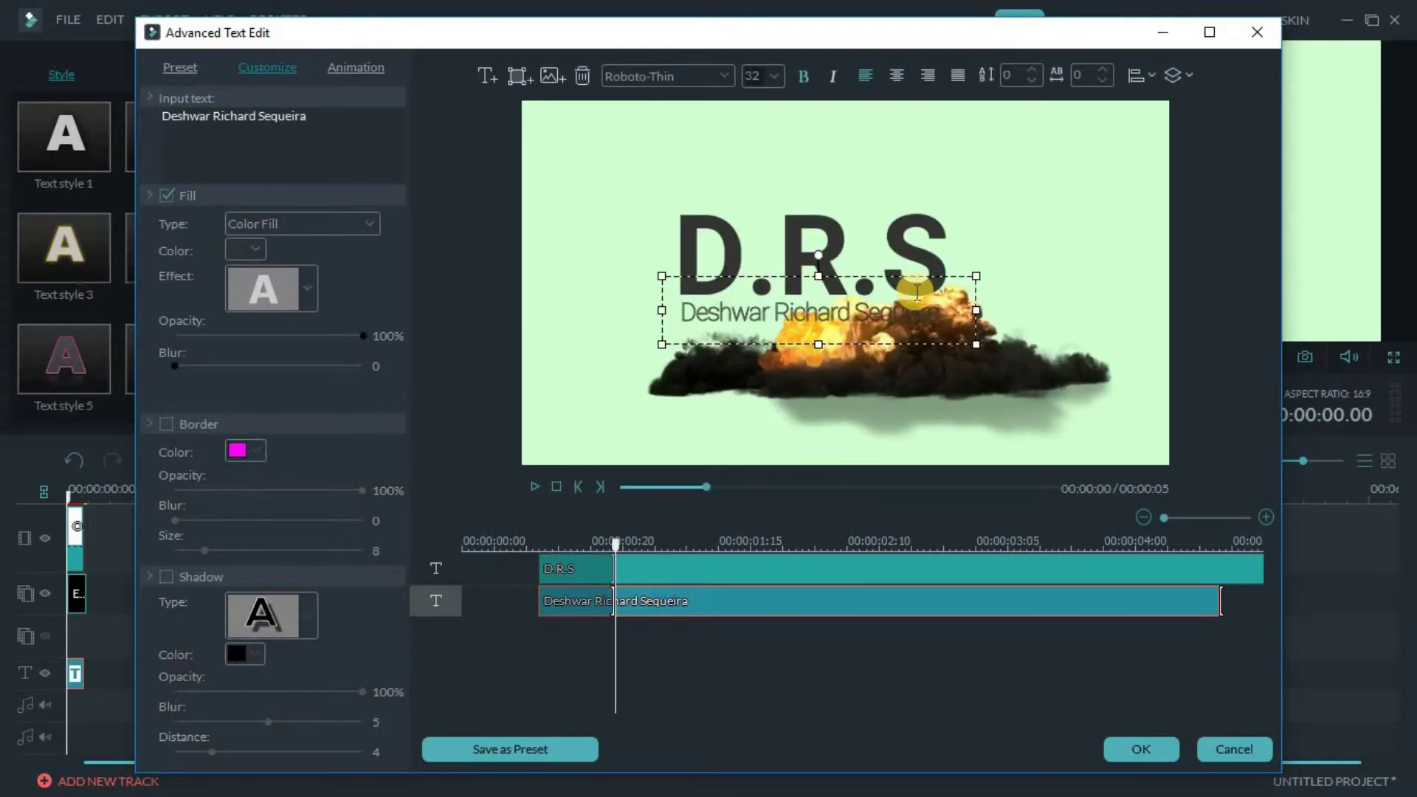
{"action": "left_click", "coordinate": [902, 237]}
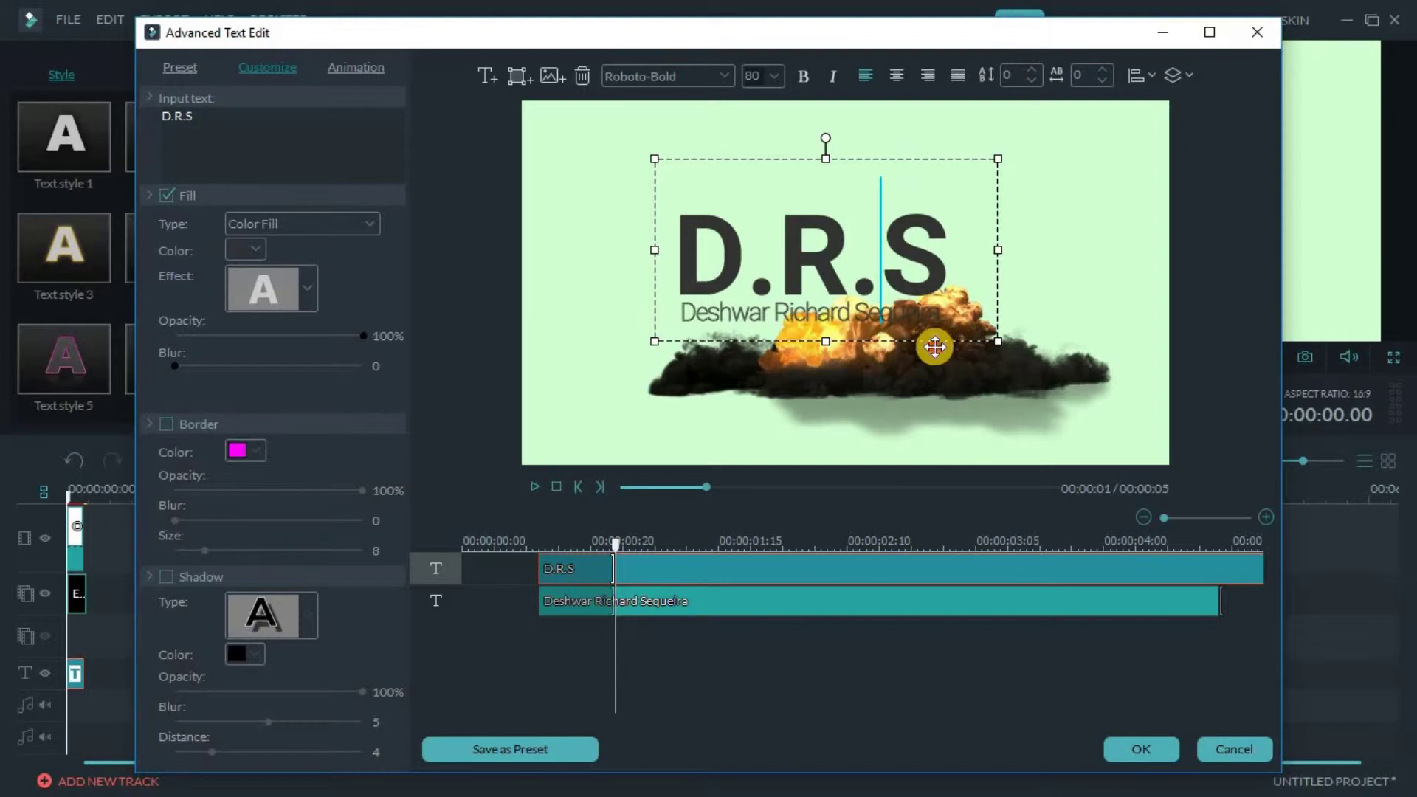
{"action": "left_click_drag", "start_coordinate": [935, 343], "coordinate": [954, 376]}
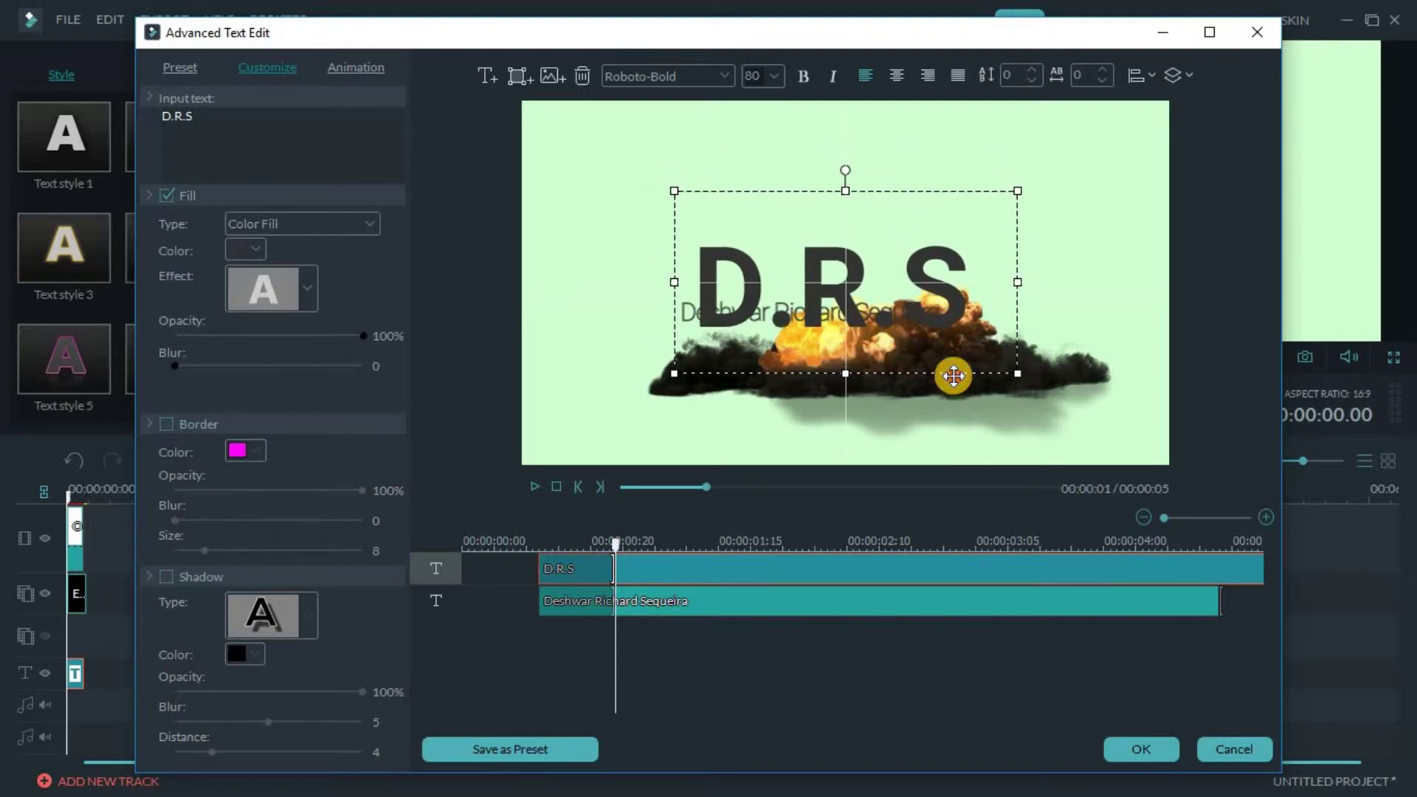
{"action": "left_click", "coordinate": [678, 321]}
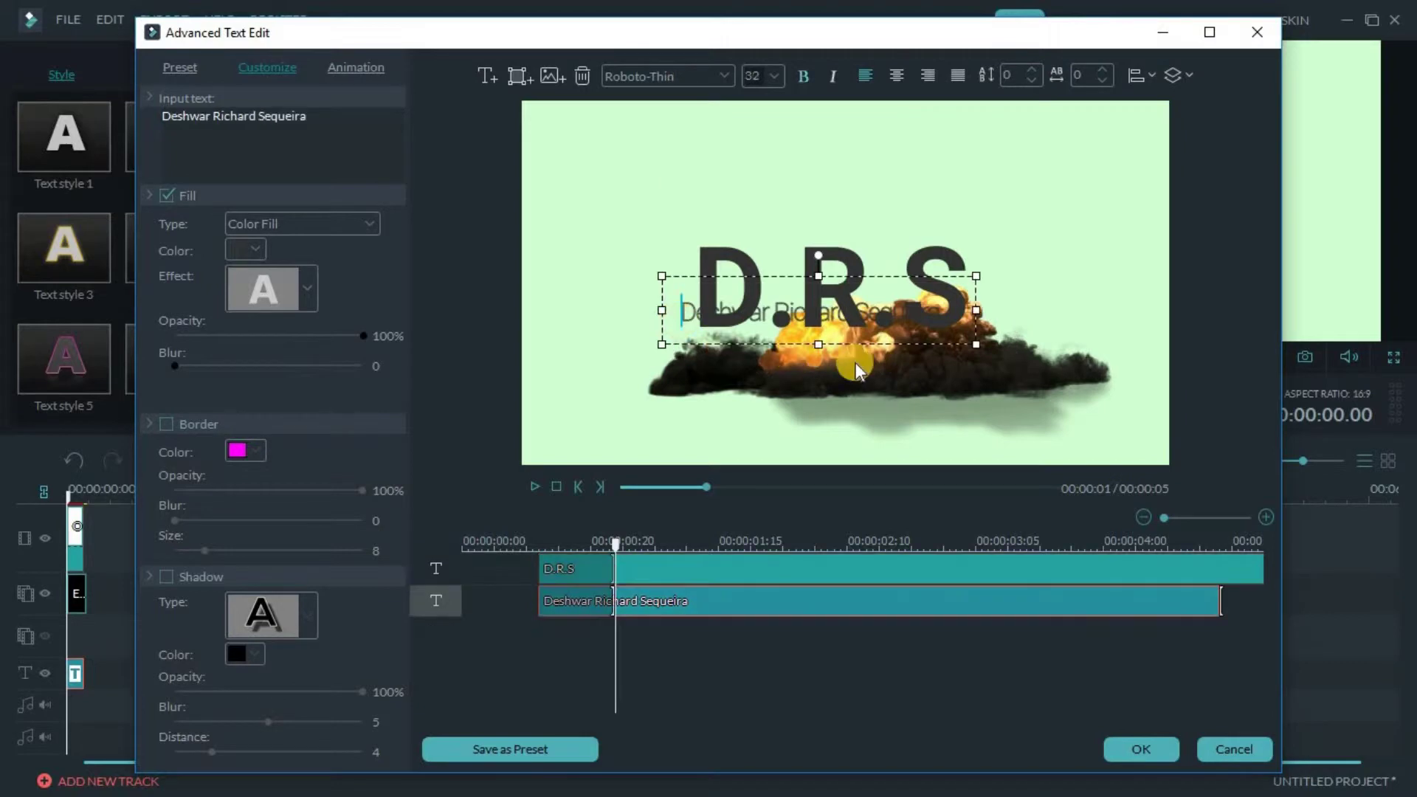
{"action": "left_click_drag", "start_coordinate": [895, 353], "coordinate": [913, 384]}
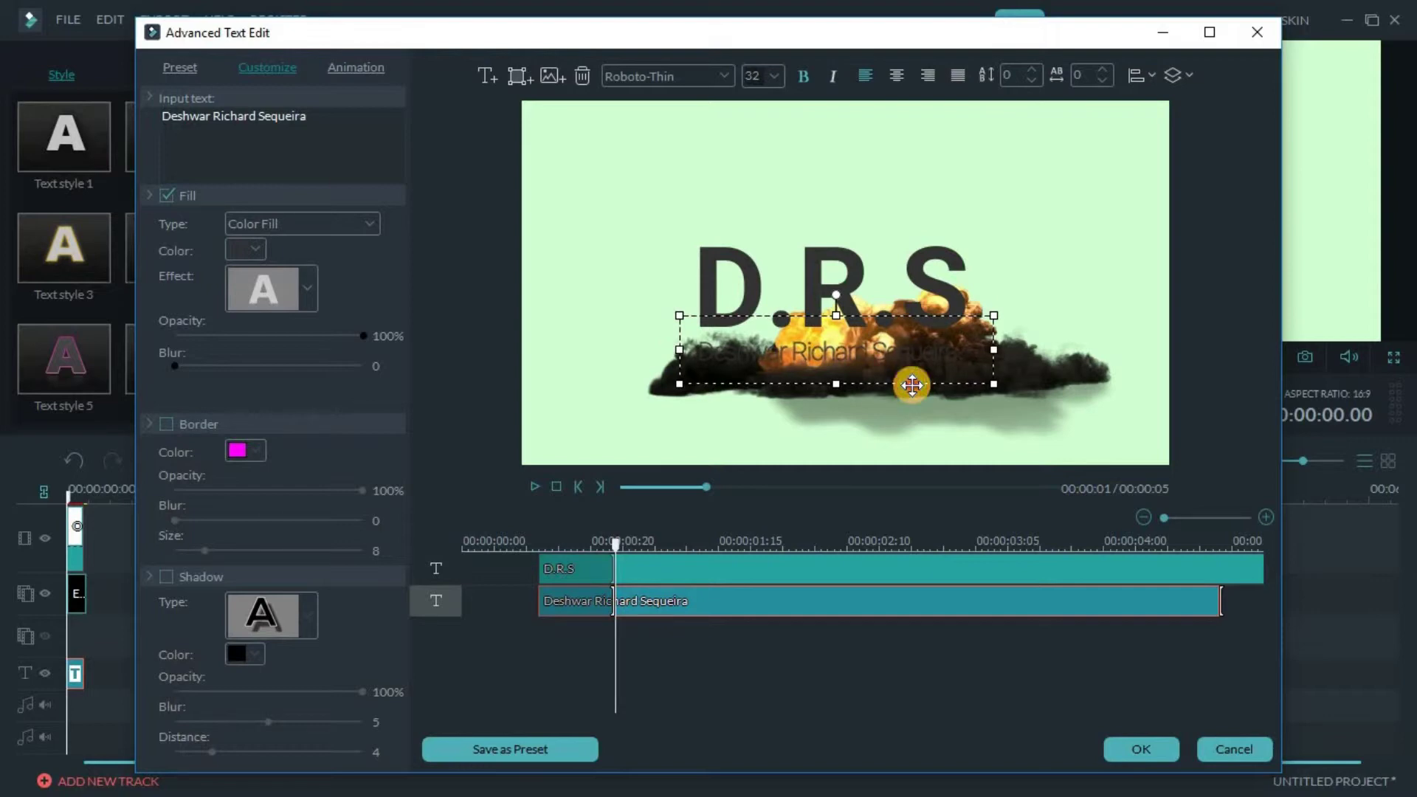
{"action": "left_click", "coordinate": [1133, 749]}
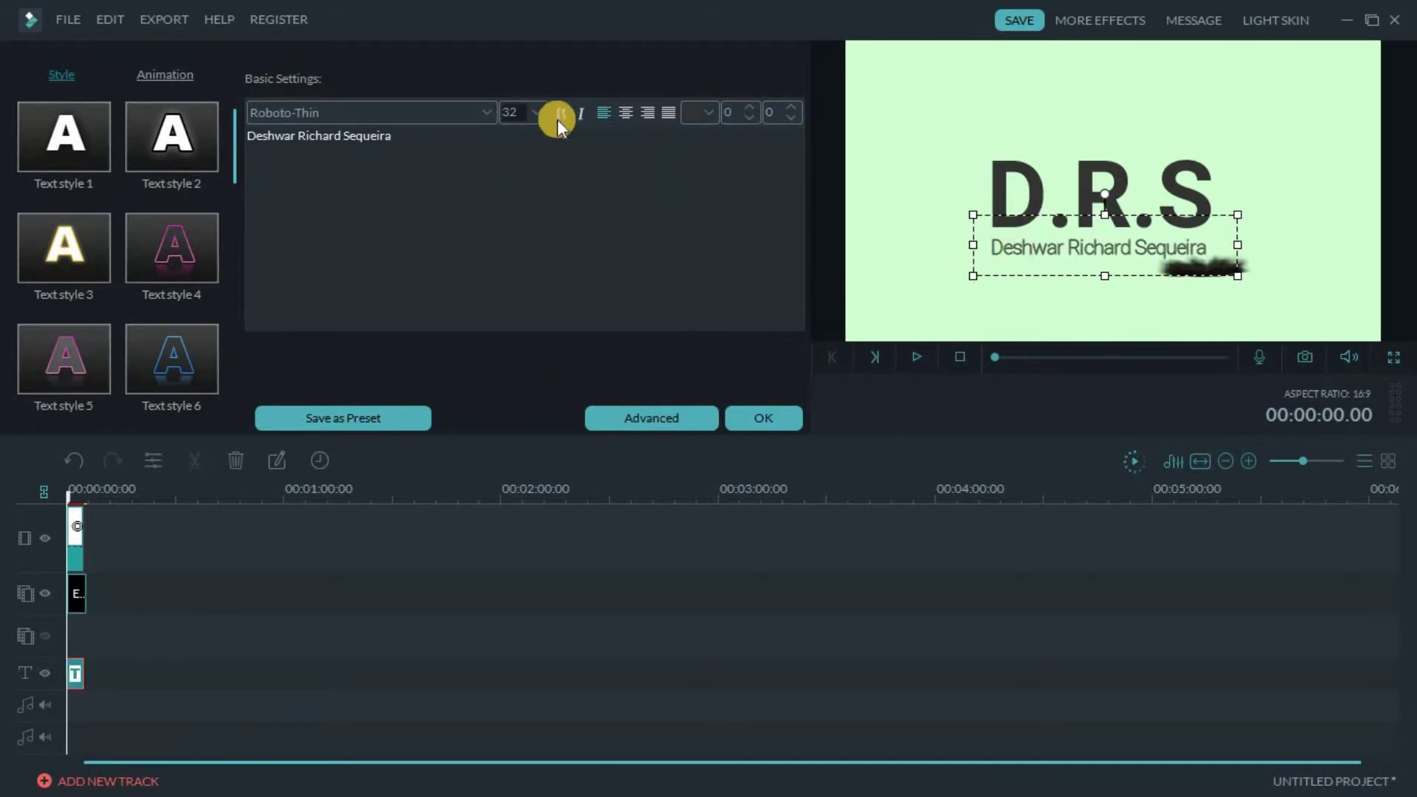
Apply Text style 2 to the subtitle and D.R.S, preview the result, and close the text settings
{"action": "left_click", "coordinate": [183, 154]}
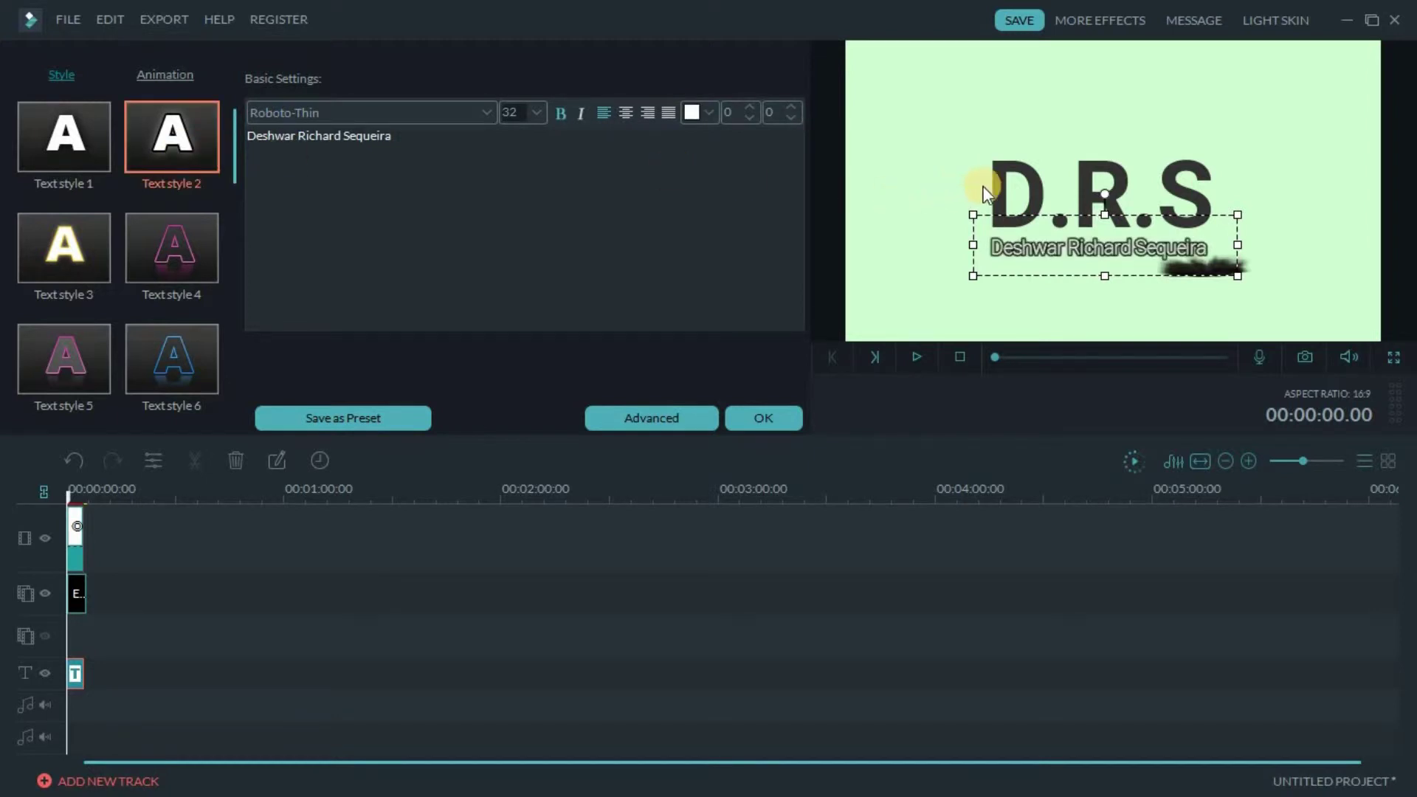
{"action": "left_click", "coordinate": [988, 194]}
{"action": "left_click", "coordinate": [210, 135]}
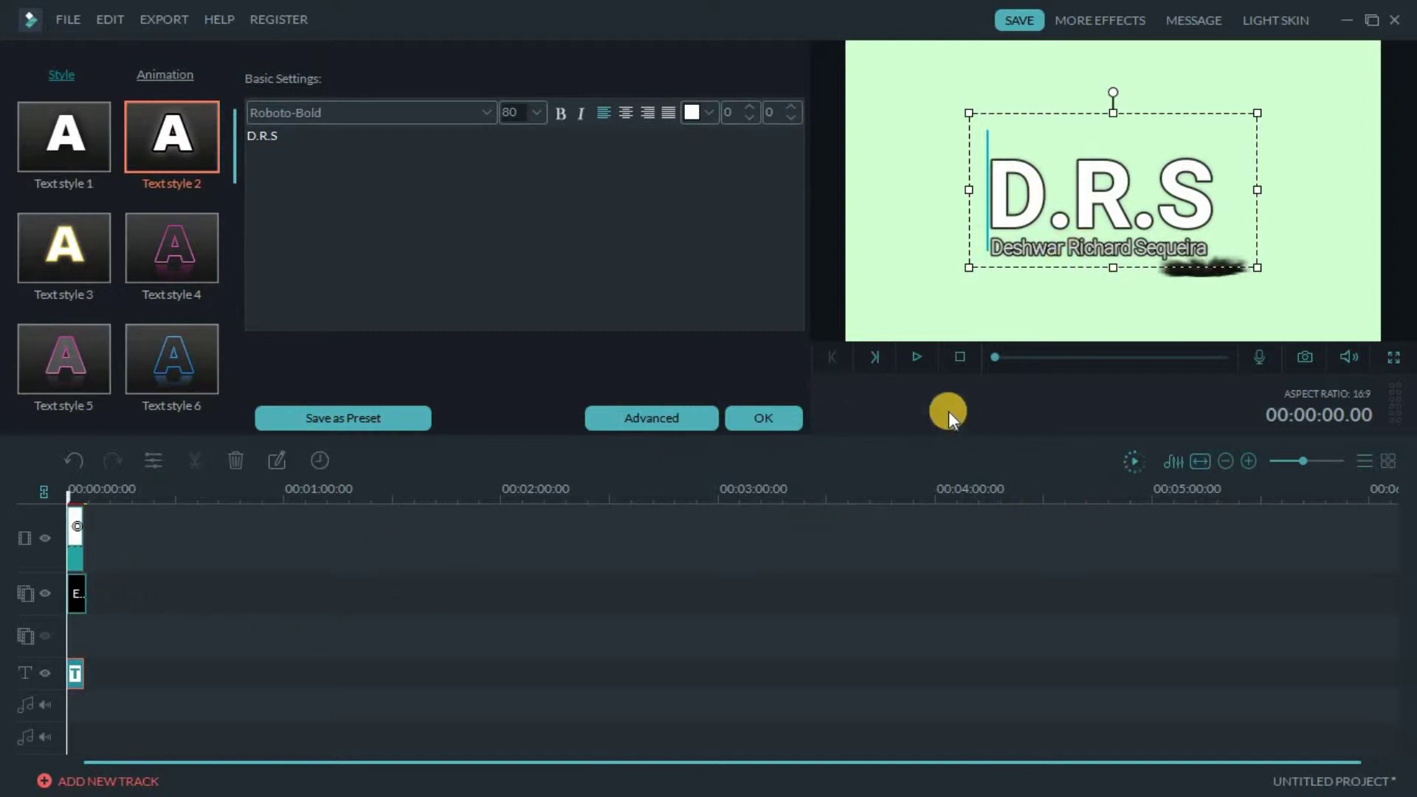
{"action": "left_click", "coordinate": [914, 356]}
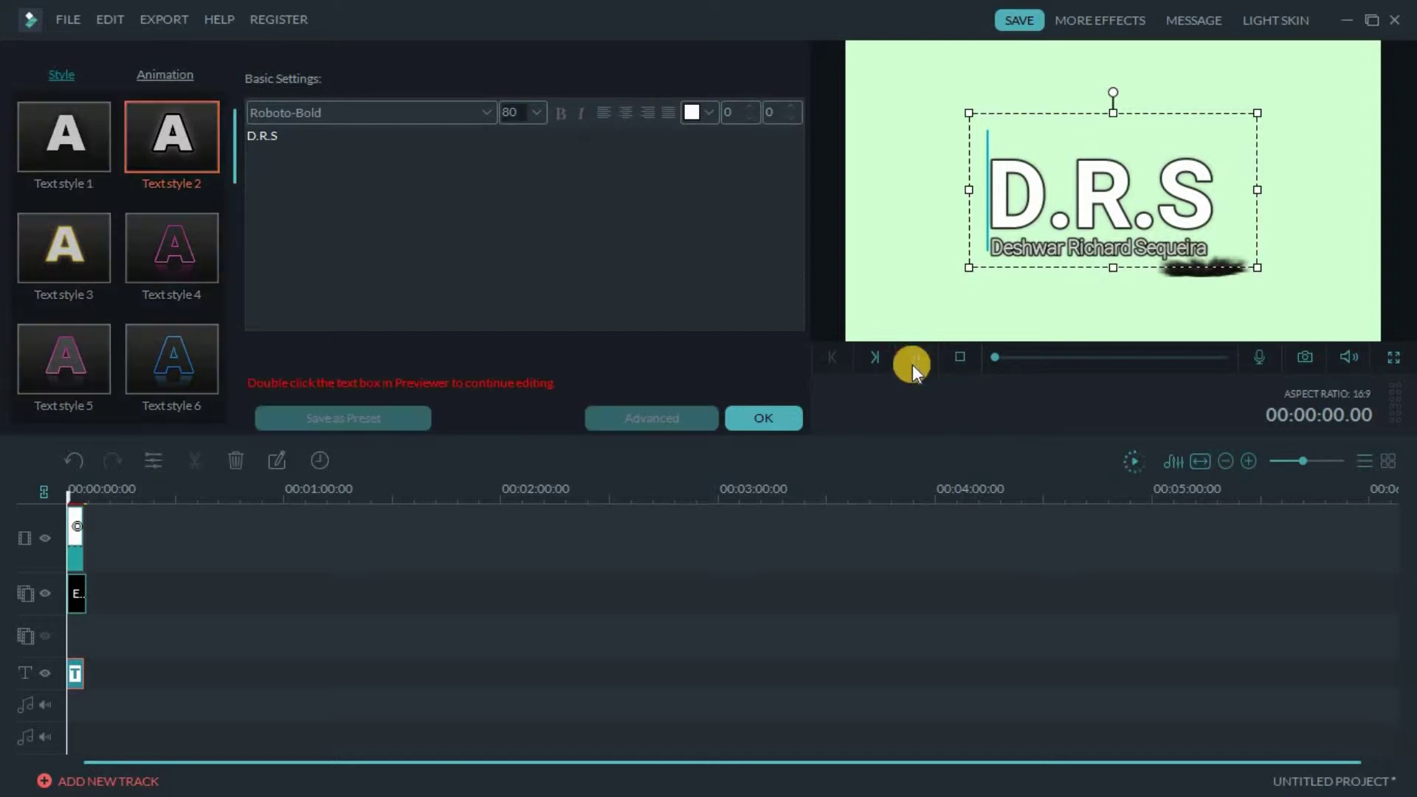
{"action": "left_click", "coordinate": [795, 412]}
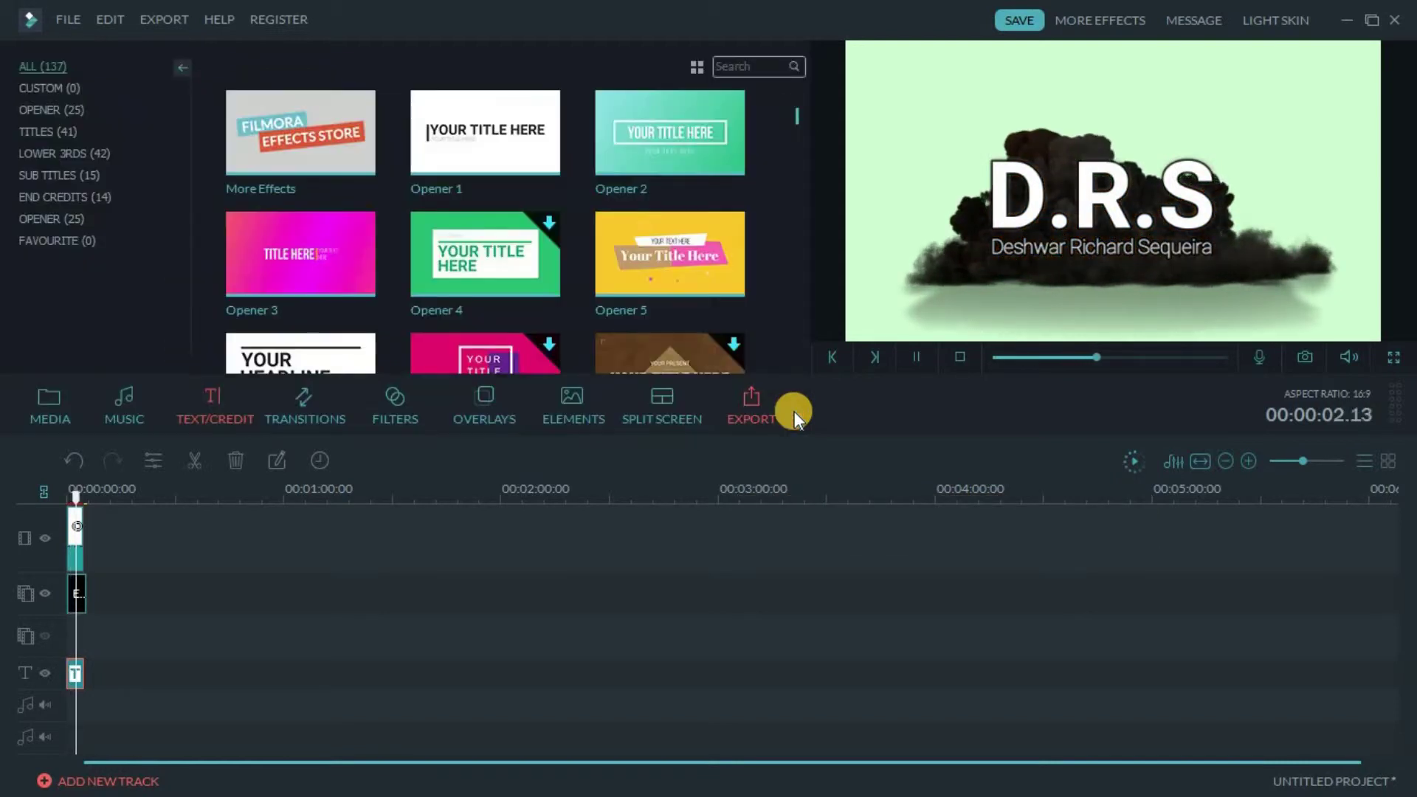
Reopen the D.R.S title in the advanced editor and browse text animations, previewing Up Dir Insert
{"action": "double_click", "coordinate": [81, 670]}
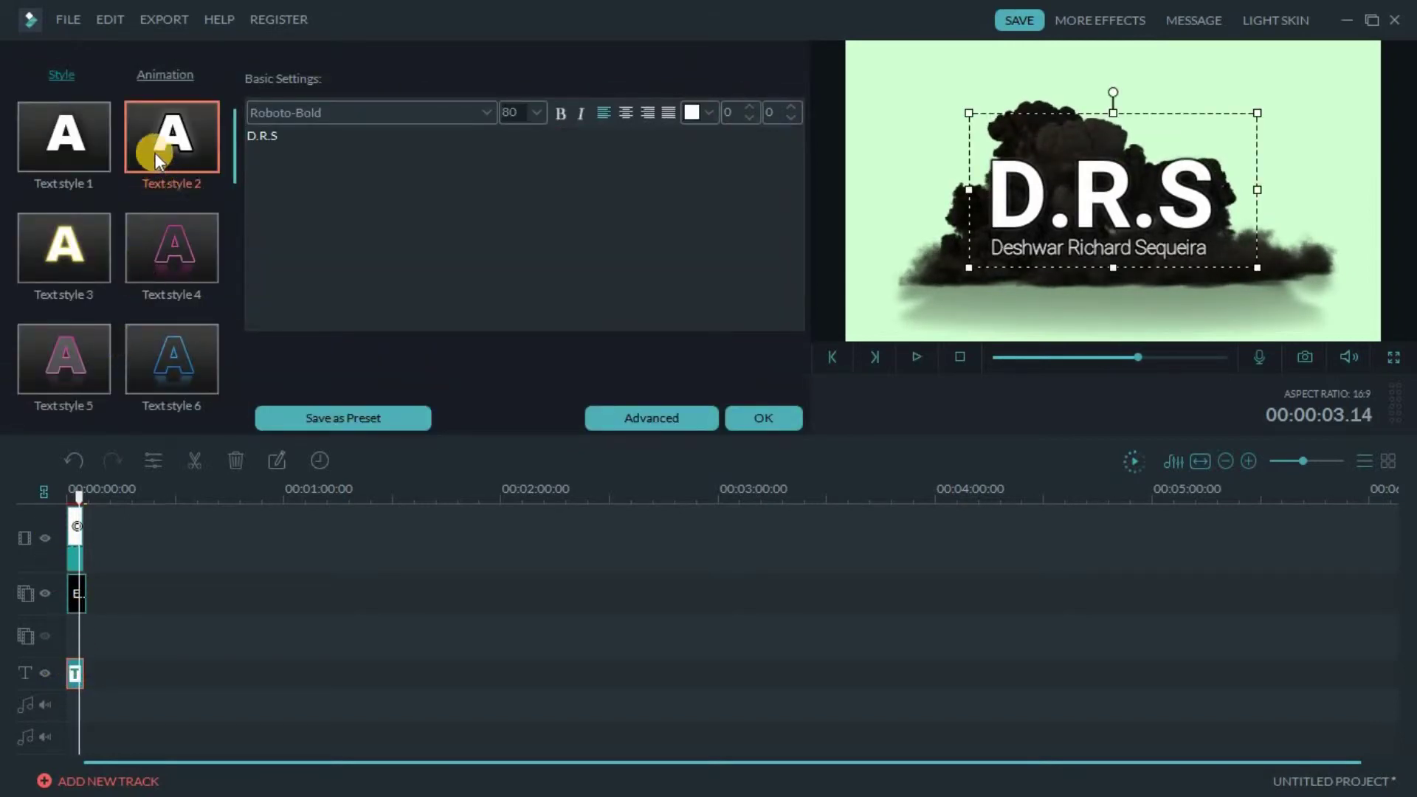
{"action": "left_click", "coordinate": [627, 419]}
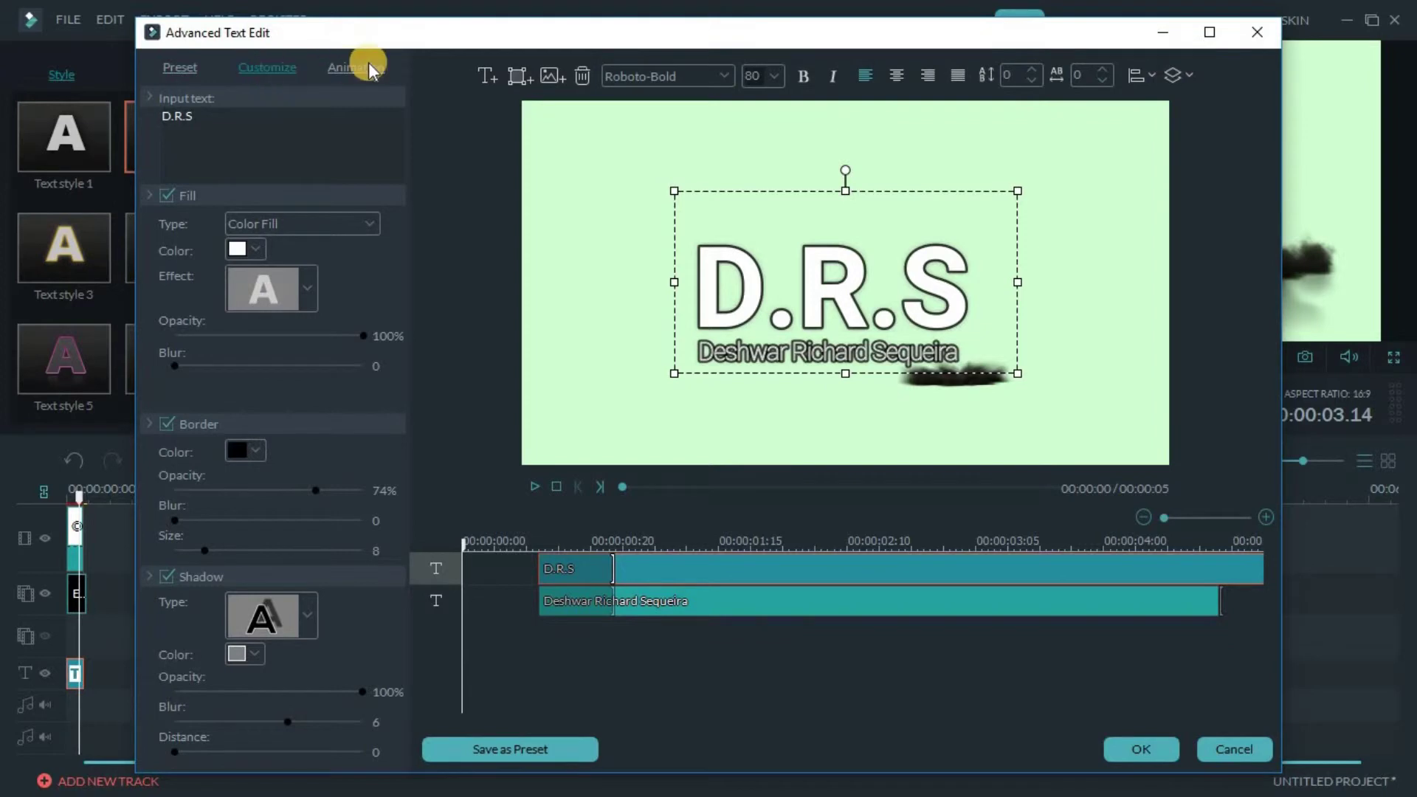
{"action": "left_click", "coordinate": [369, 62]}
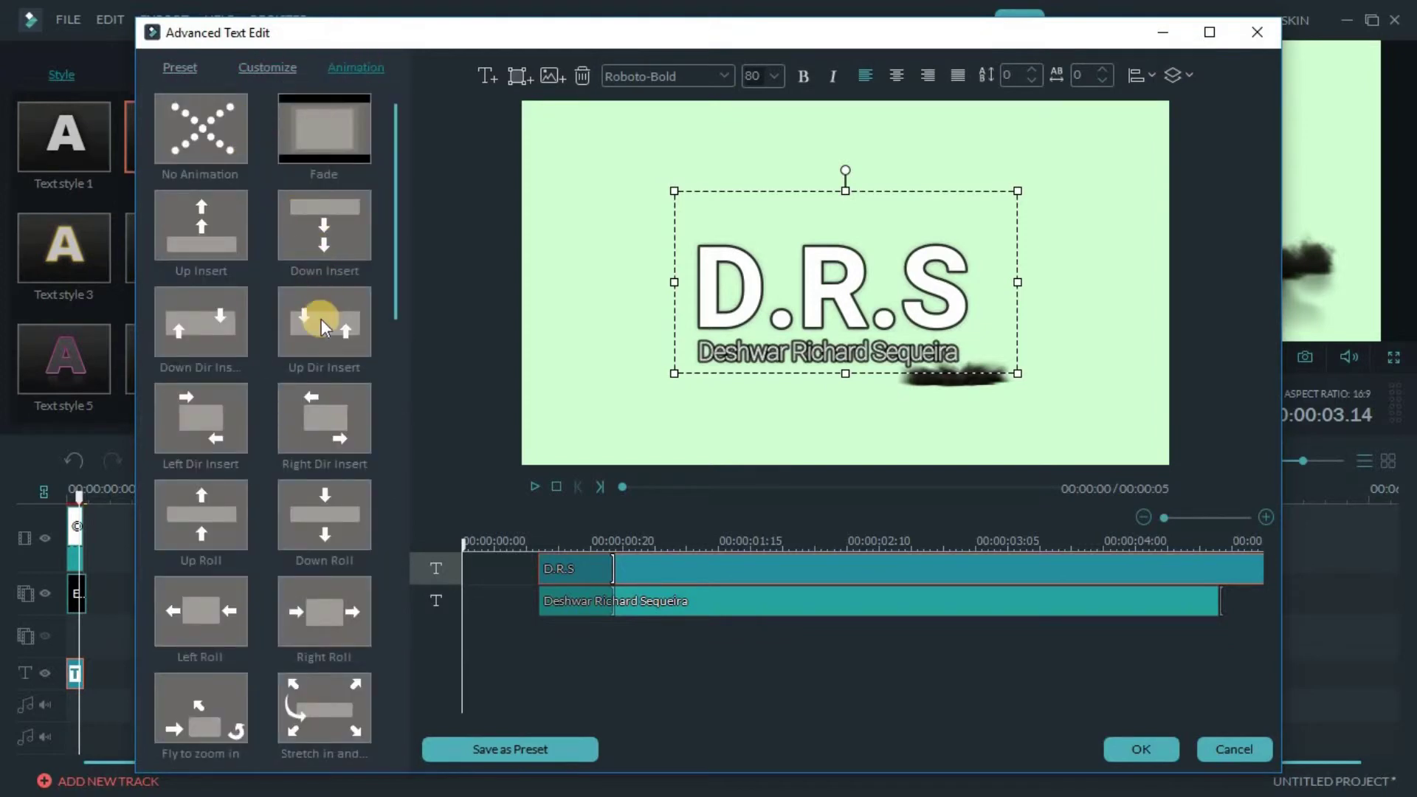
{"action": "left_click", "coordinate": [323, 325]}
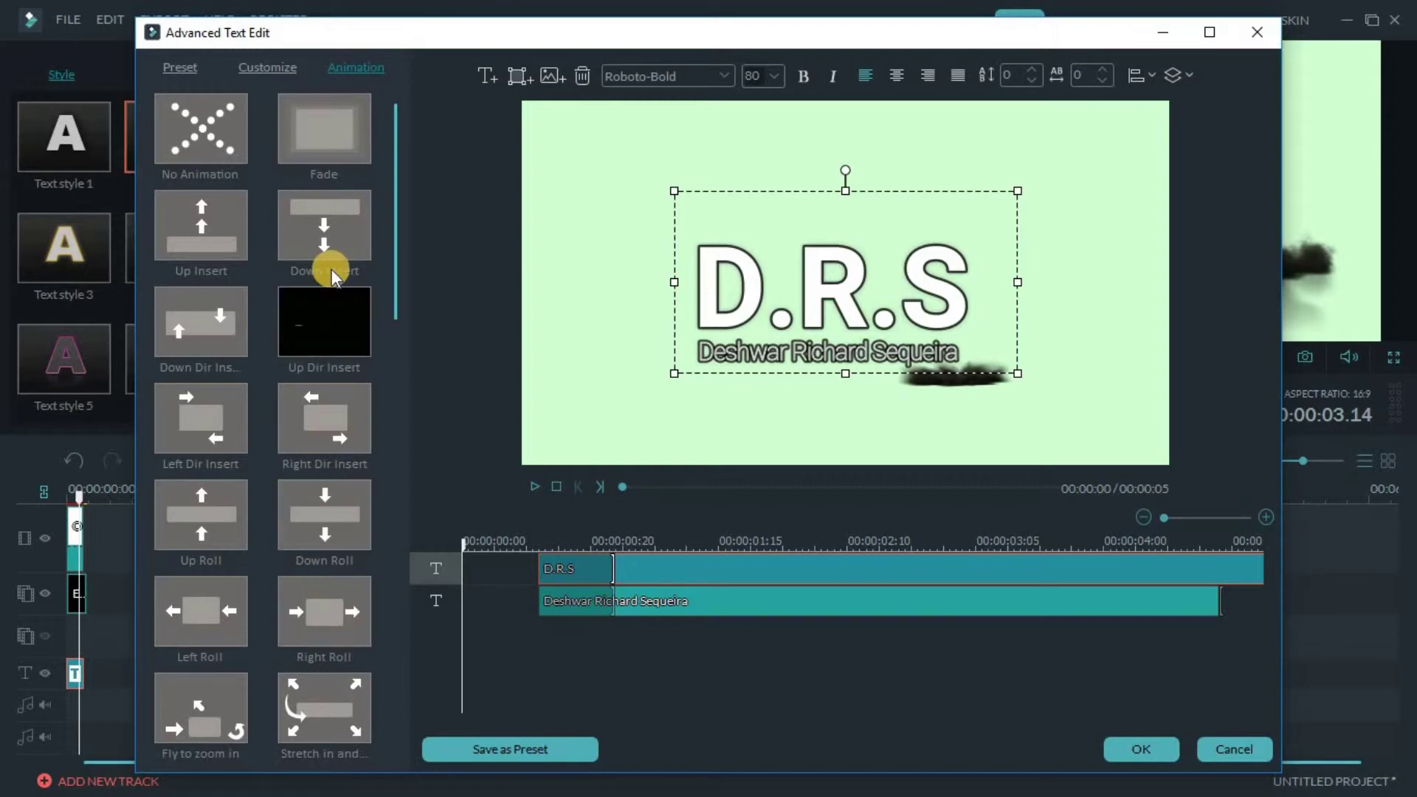
Apply Right Dir Insert to both D.R.S and the name subtitle, then confirm and close
{"action": "double_click", "coordinate": [327, 428]}
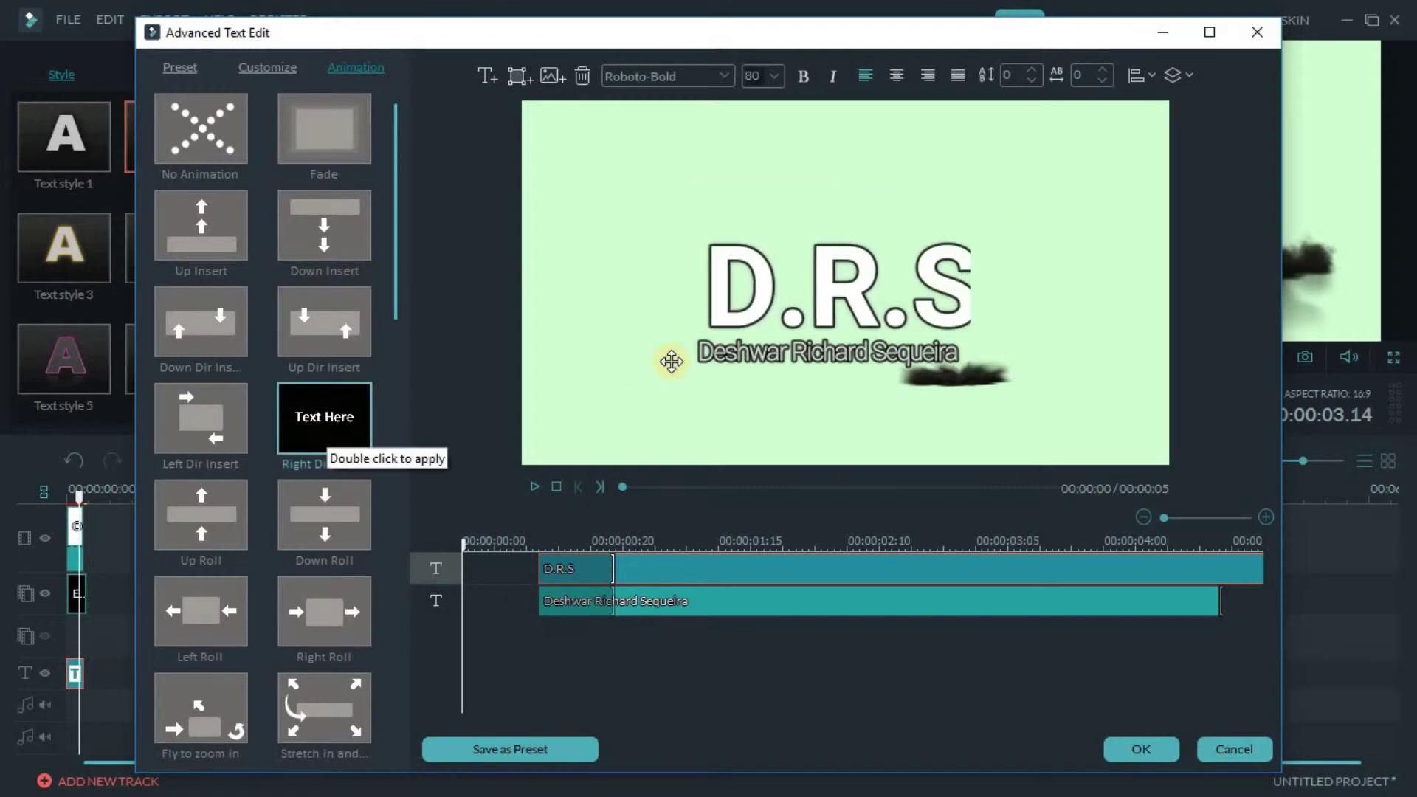
{"action": "left_click", "coordinate": [727, 359]}
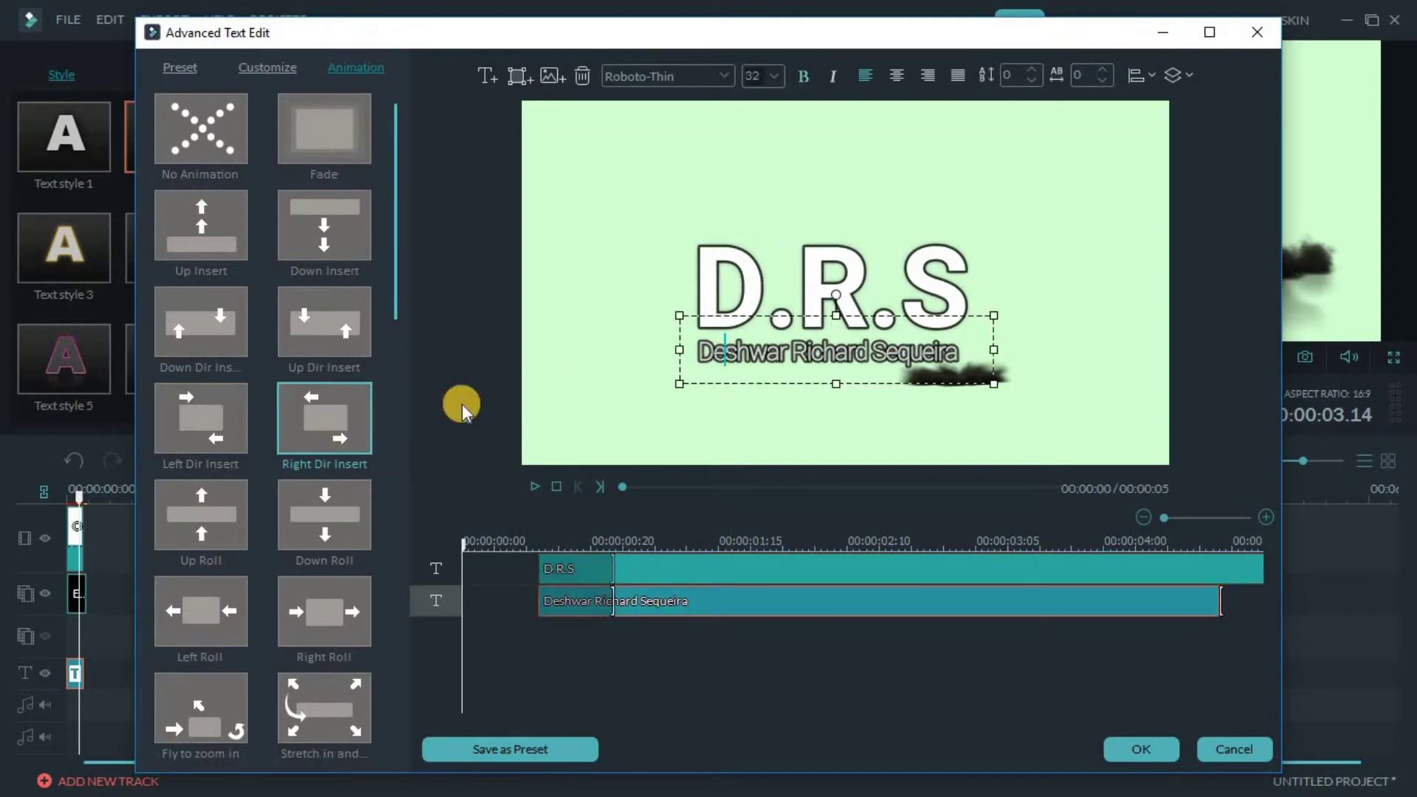
{"action": "double_click", "coordinate": [351, 427]}
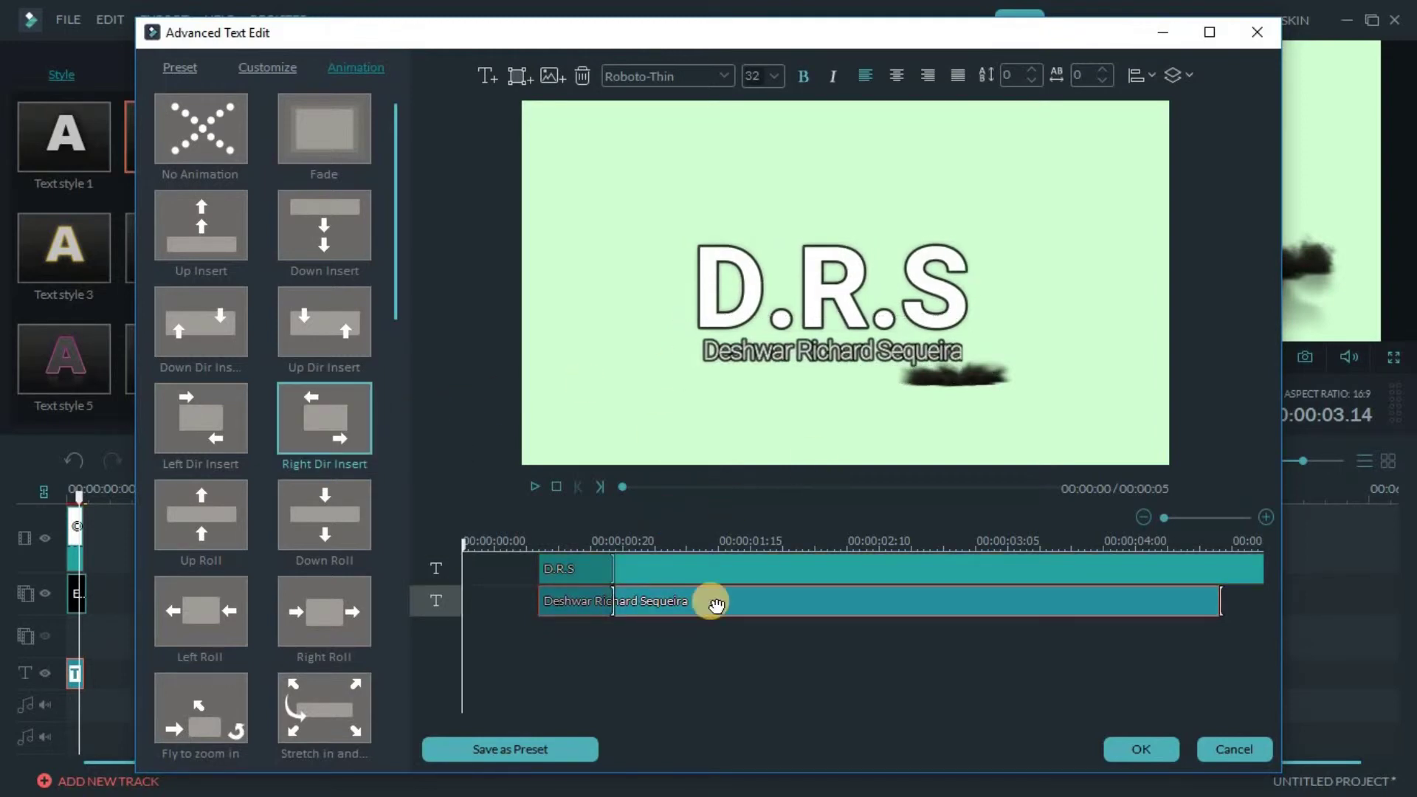
{"action": "left_click", "coordinate": [1132, 752]}
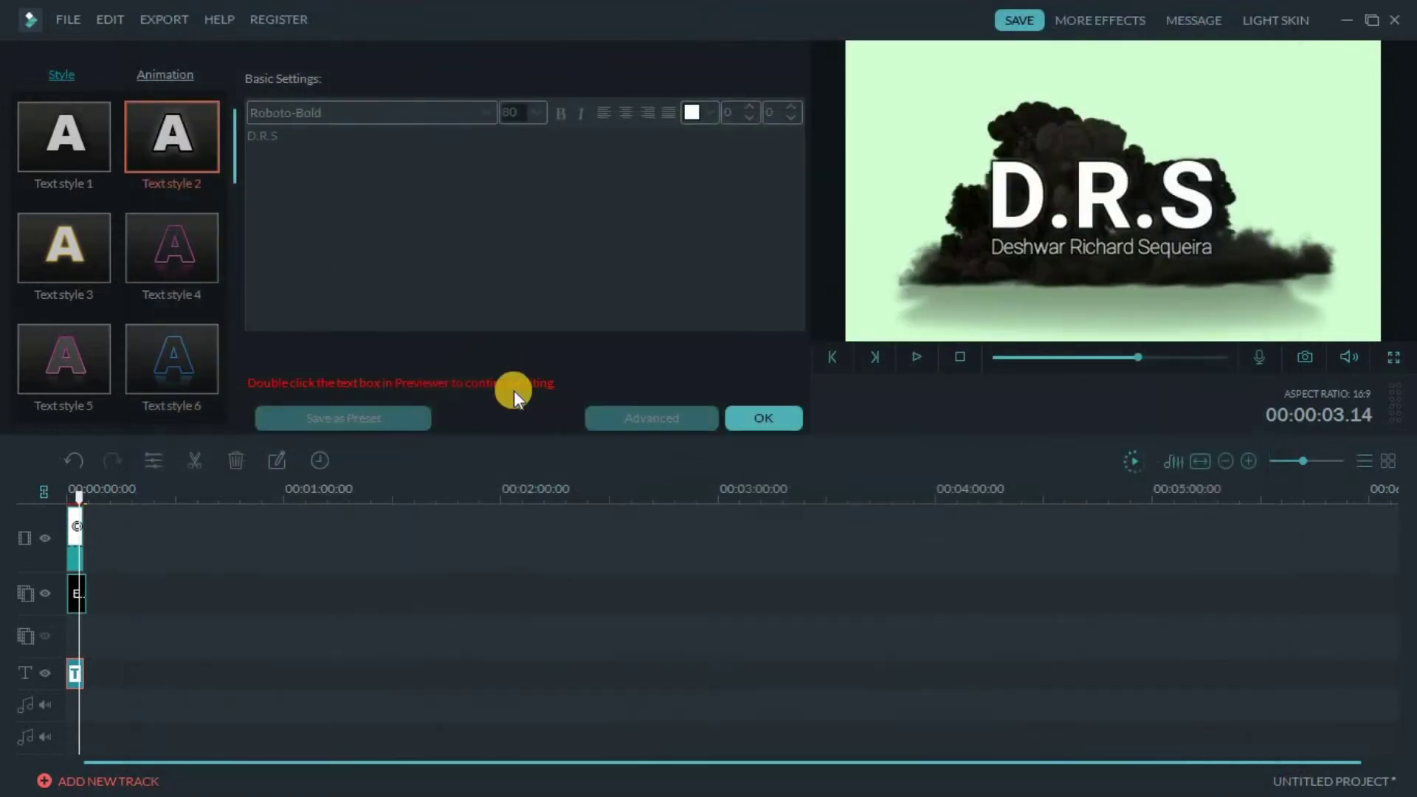
{"action": "left_click", "coordinate": [755, 414]}
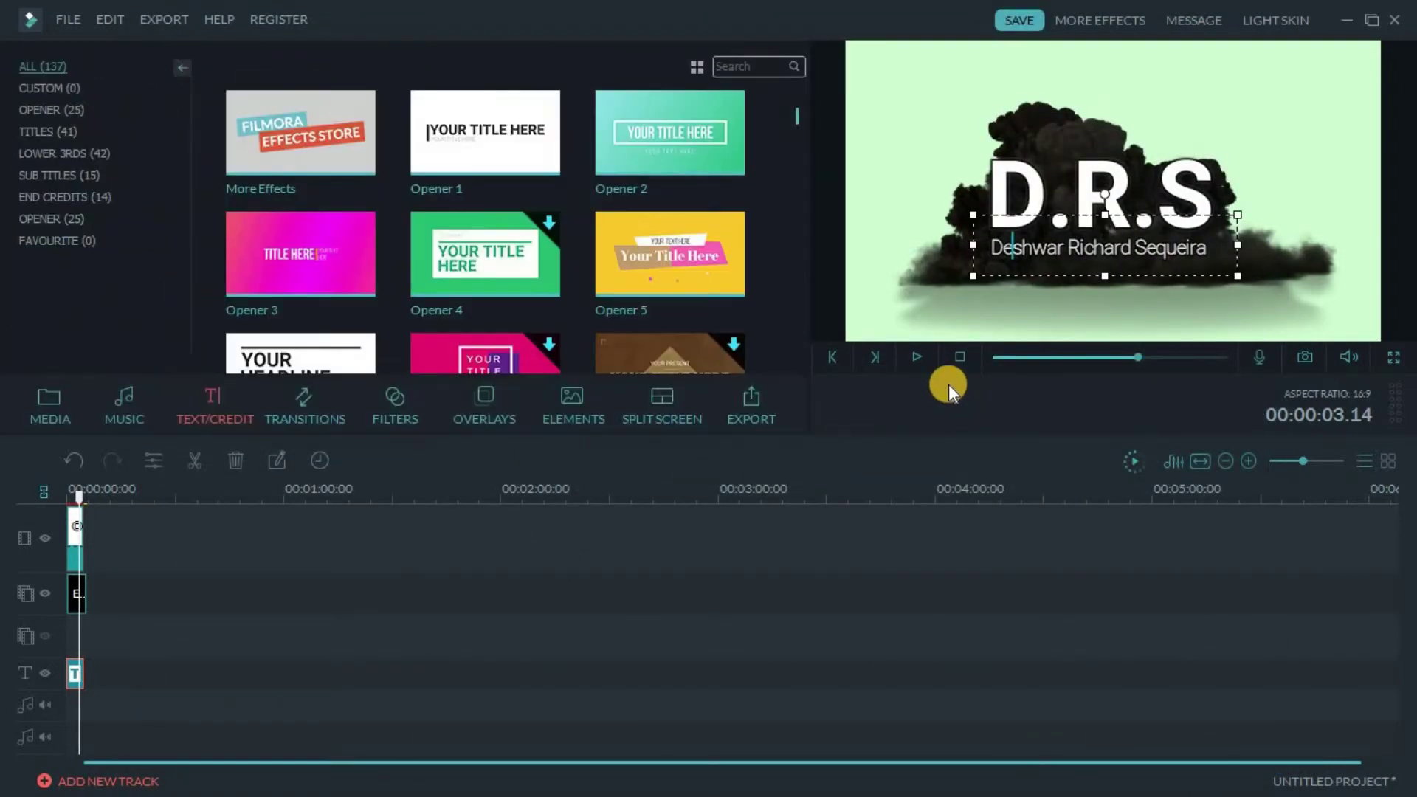
{"action": "left_click", "coordinate": [917, 357]}
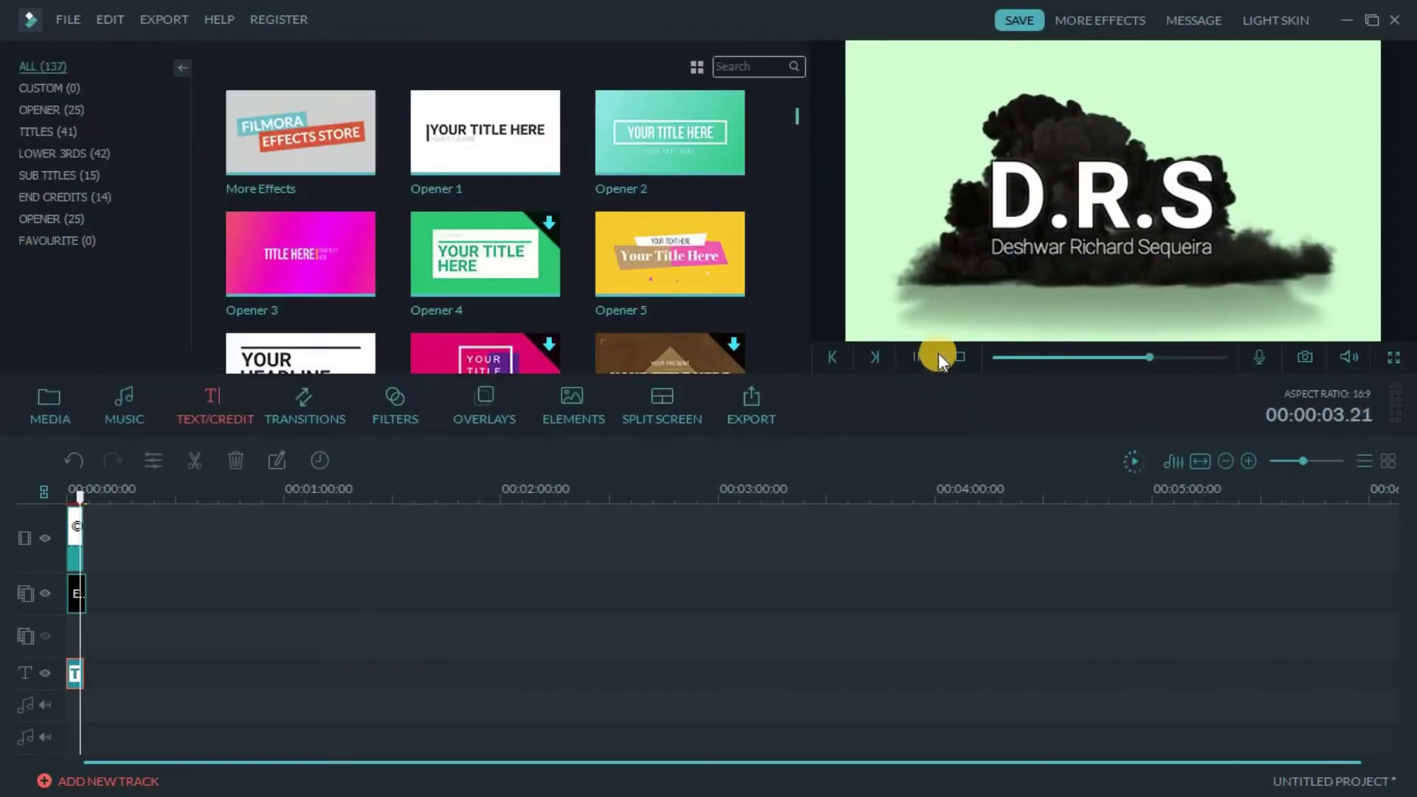
{"action": "left_click", "coordinate": [961, 357]}
{"action": "left_click", "coordinate": [915, 355]}
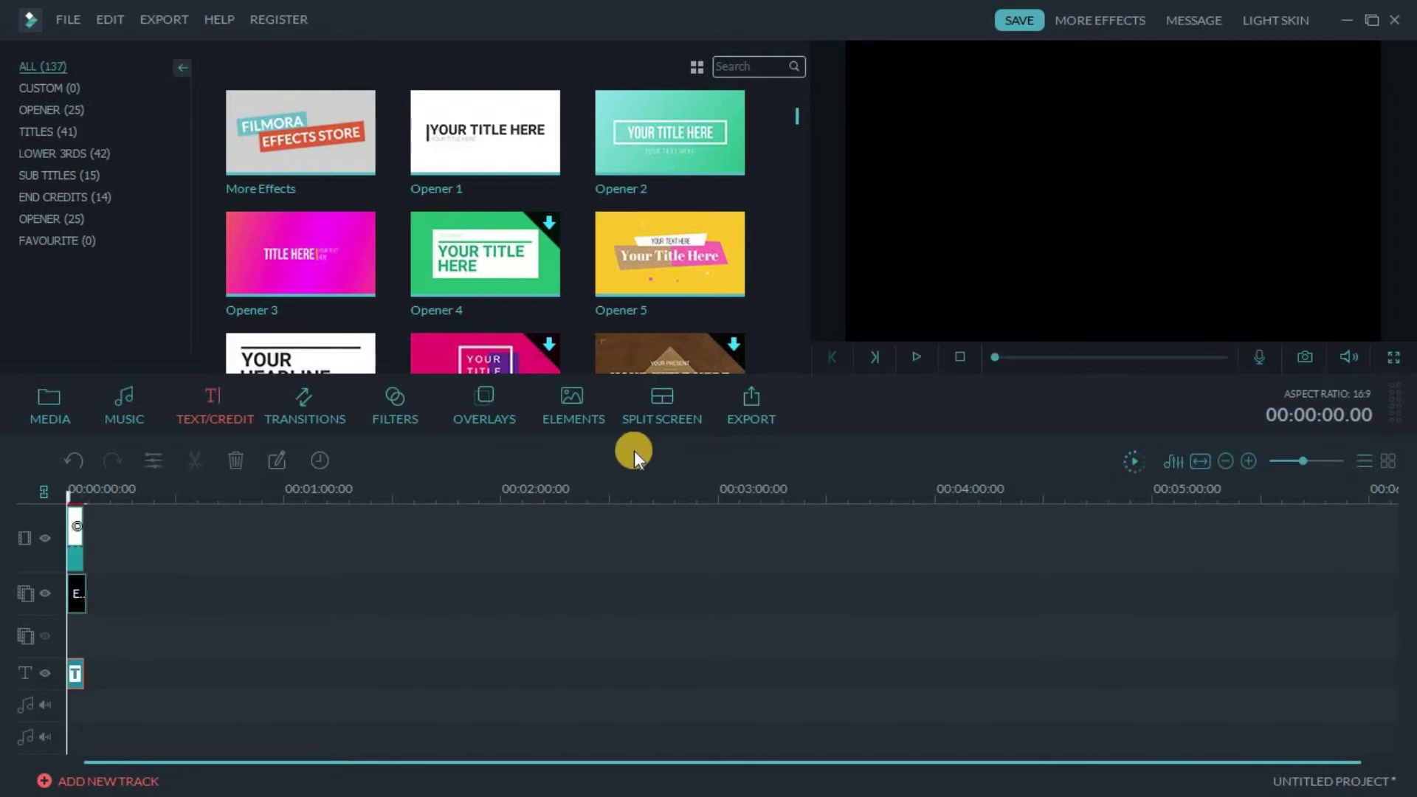
Open the MP4 export options and rename the output file to 'intro video'
{"action": "left_click", "coordinate": [762, 418]}
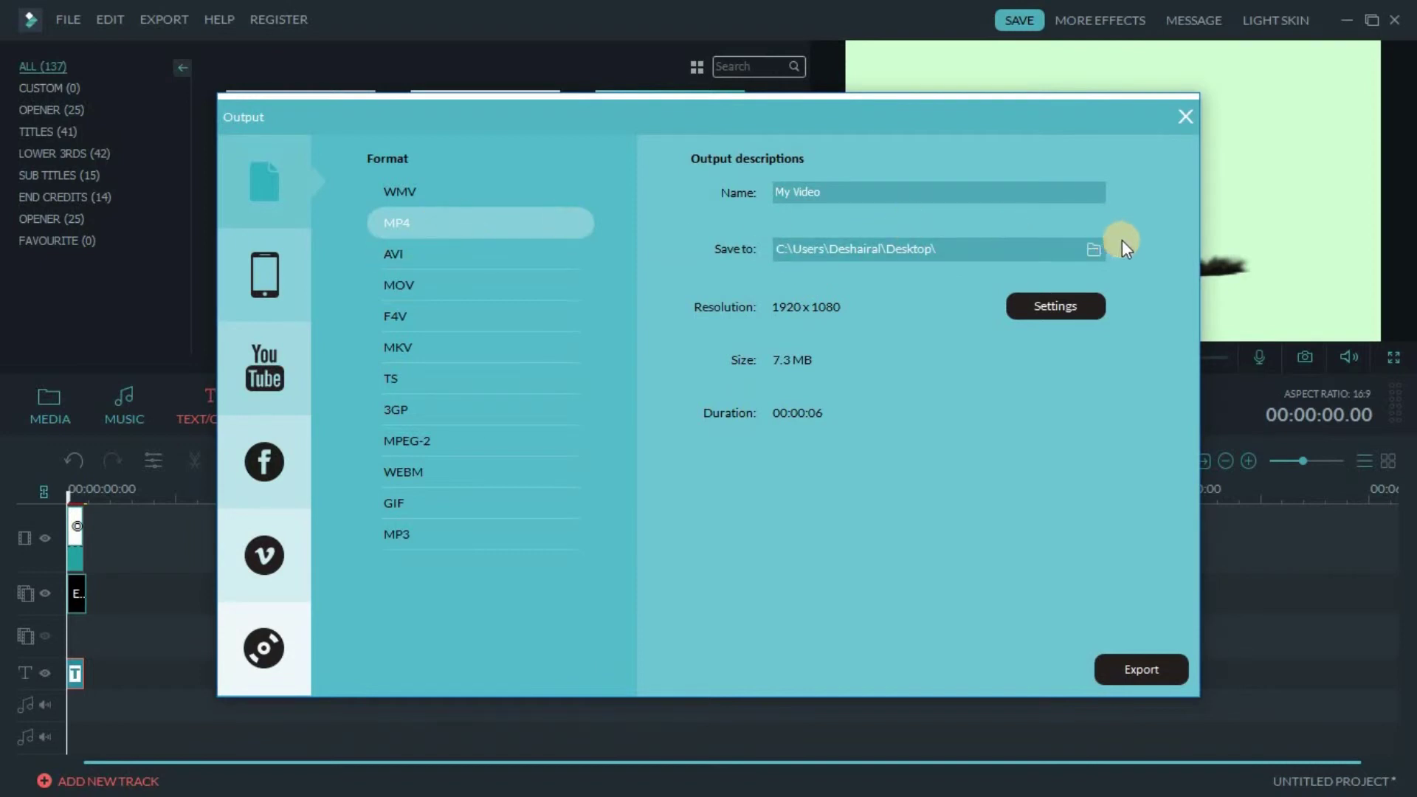
{"action": "left_click_drag", "start_coordinate": [900, 191], "coordinate": [790, 196]}
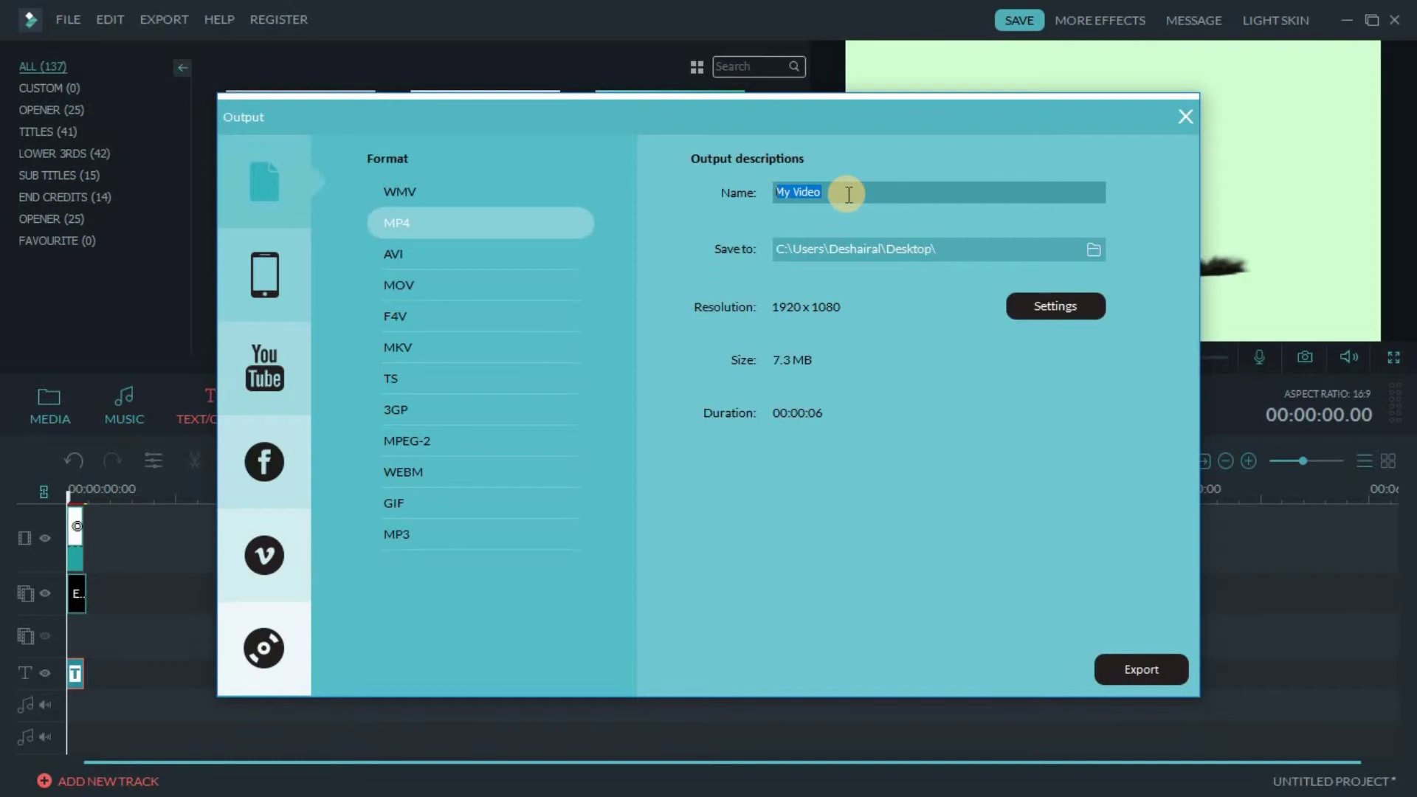
{"action": "key", "text": "BackSpace"}
{"action": "type", "text": "intro vid"}
{"action": "left_click", "coordinate": [1123, 680]}
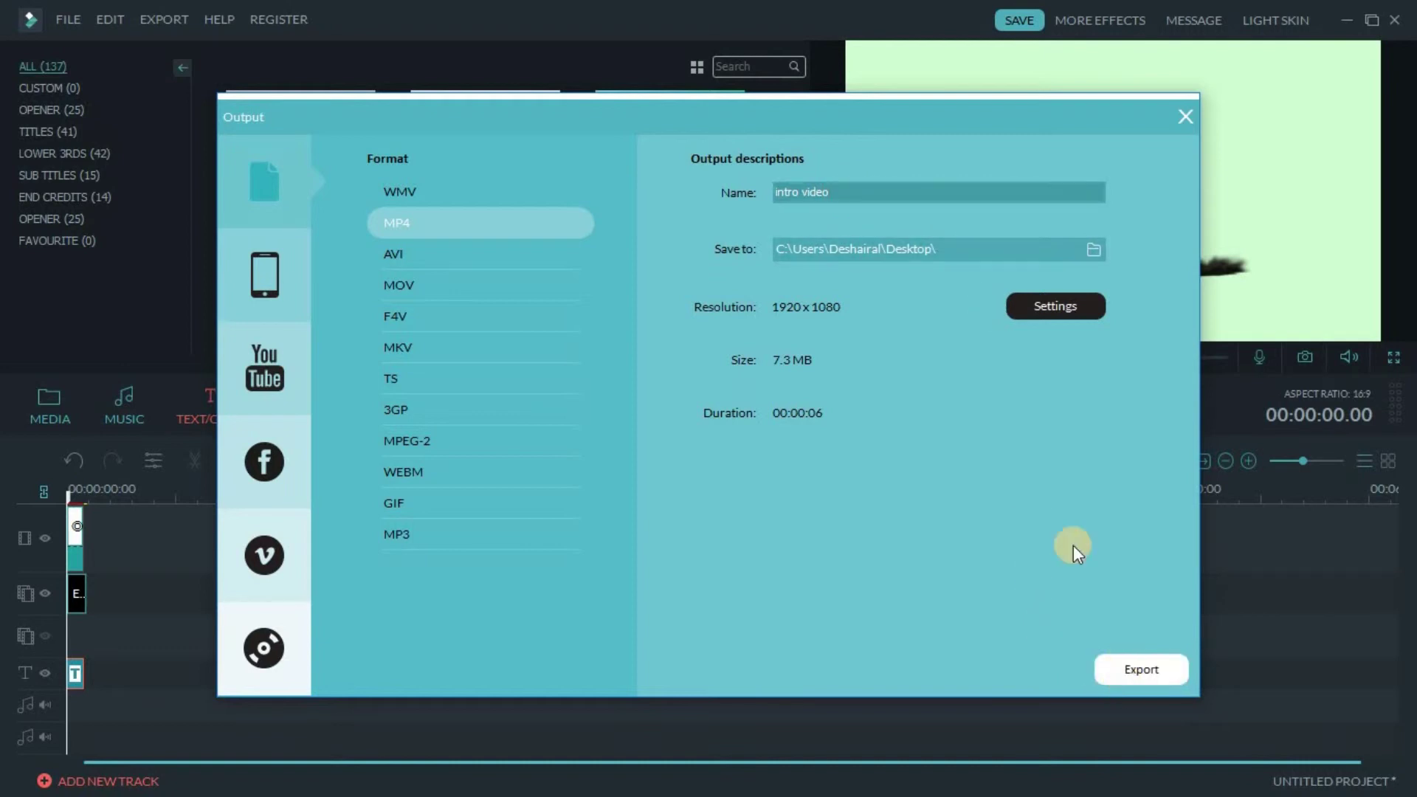
Keep the default quality settings, export the video, and dismiss the finished conversion window
{"action": "left_click", "coordinate": [1061, 307]}
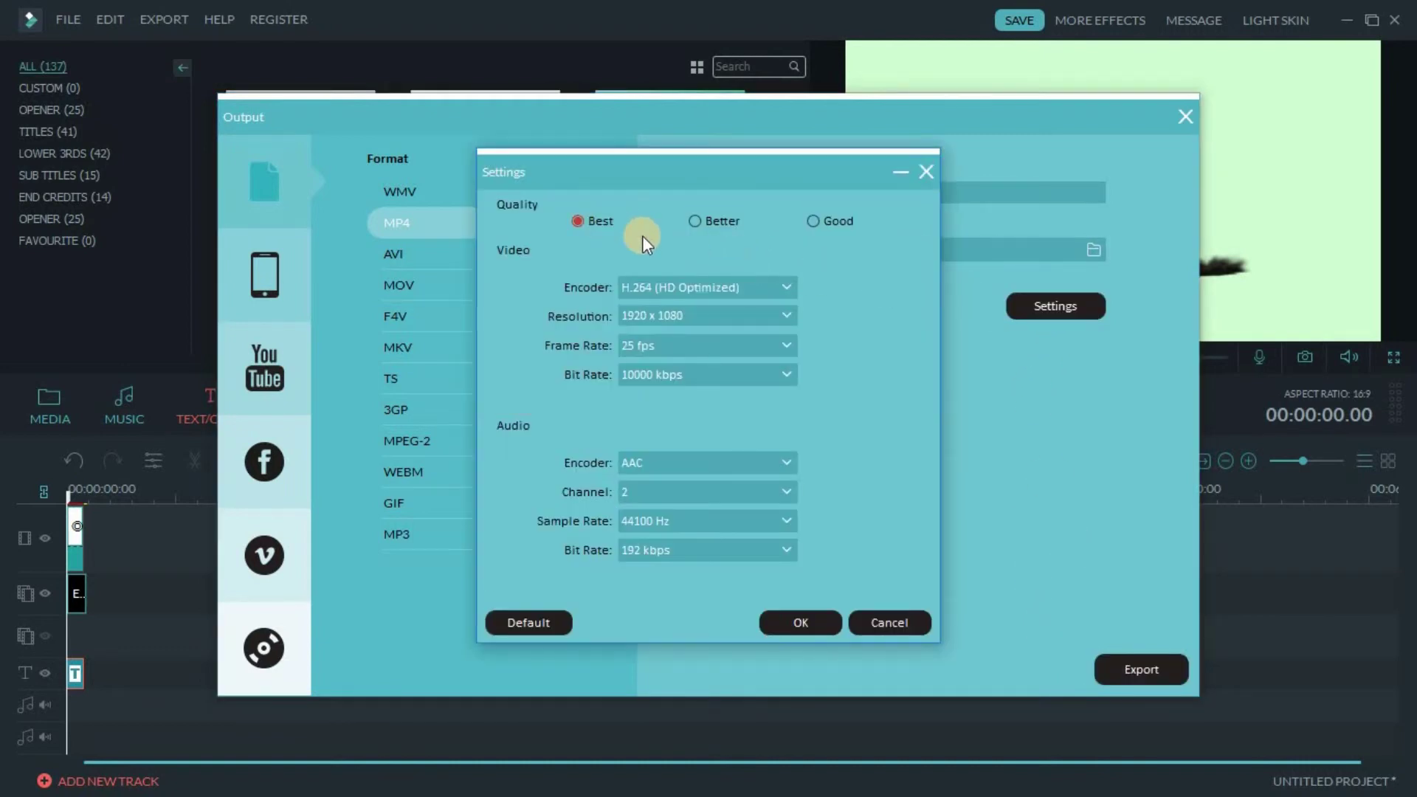
{"action": "left_click", "coordinate": [793, 623]}
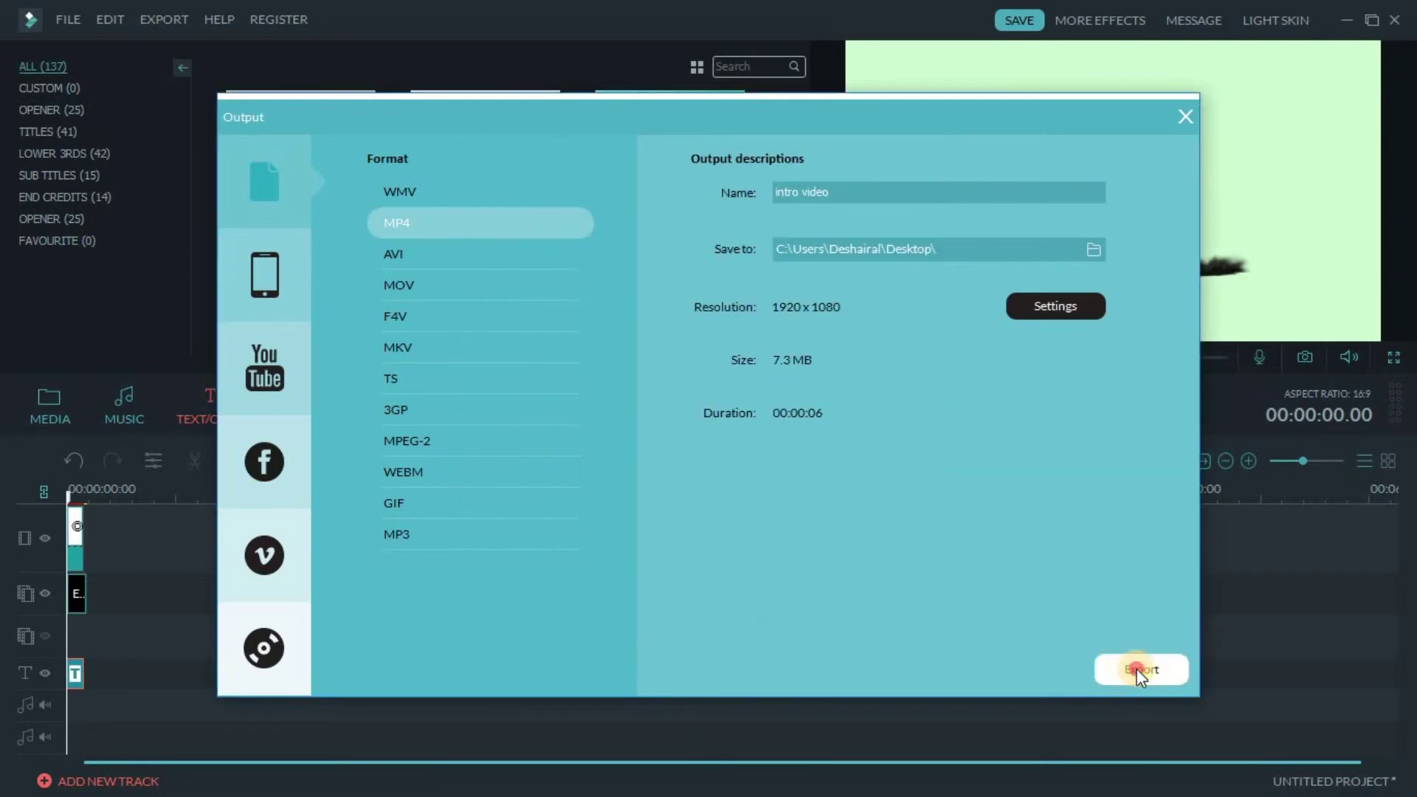
{"action": "key", "text": "Return"}
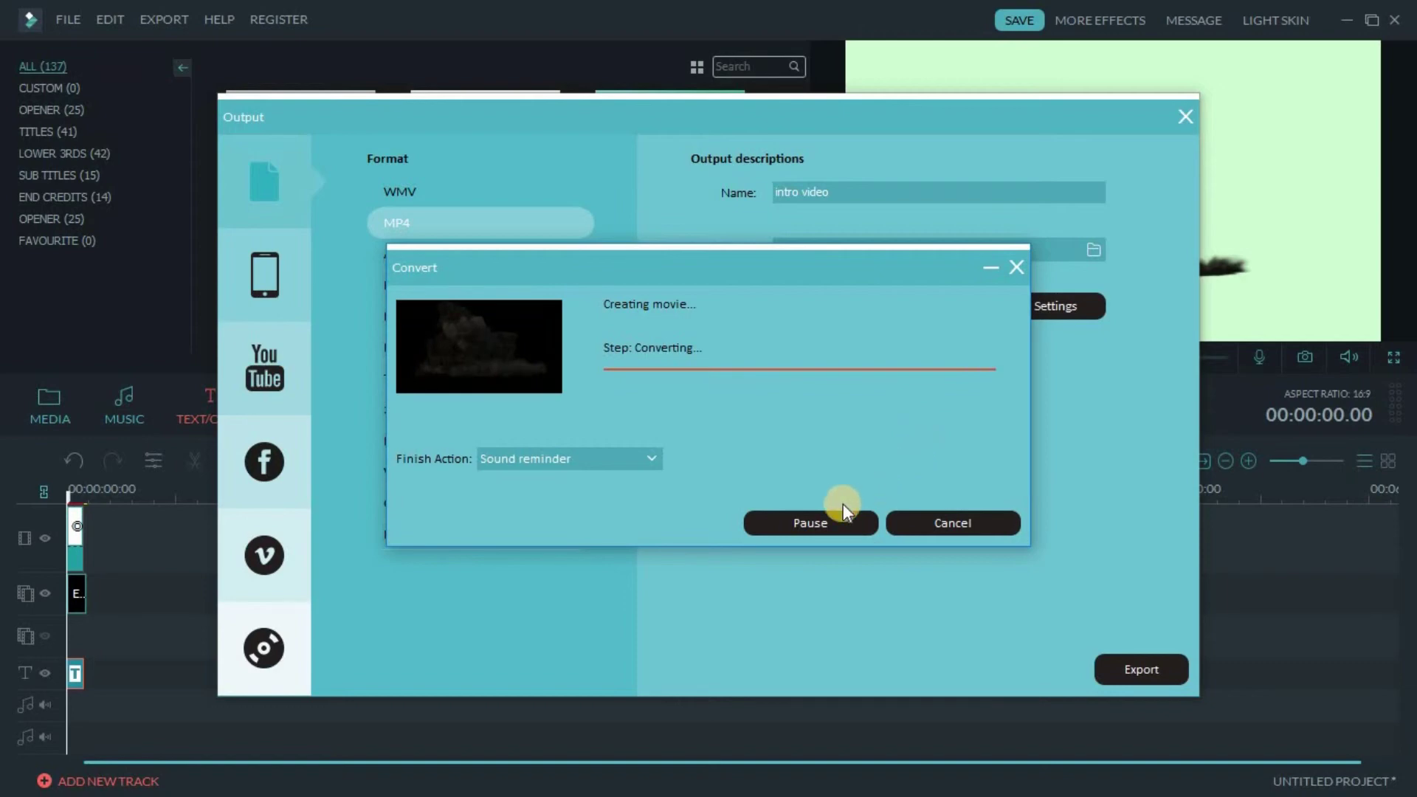
{"action": "left_click", "coordinate": [952, 523]}
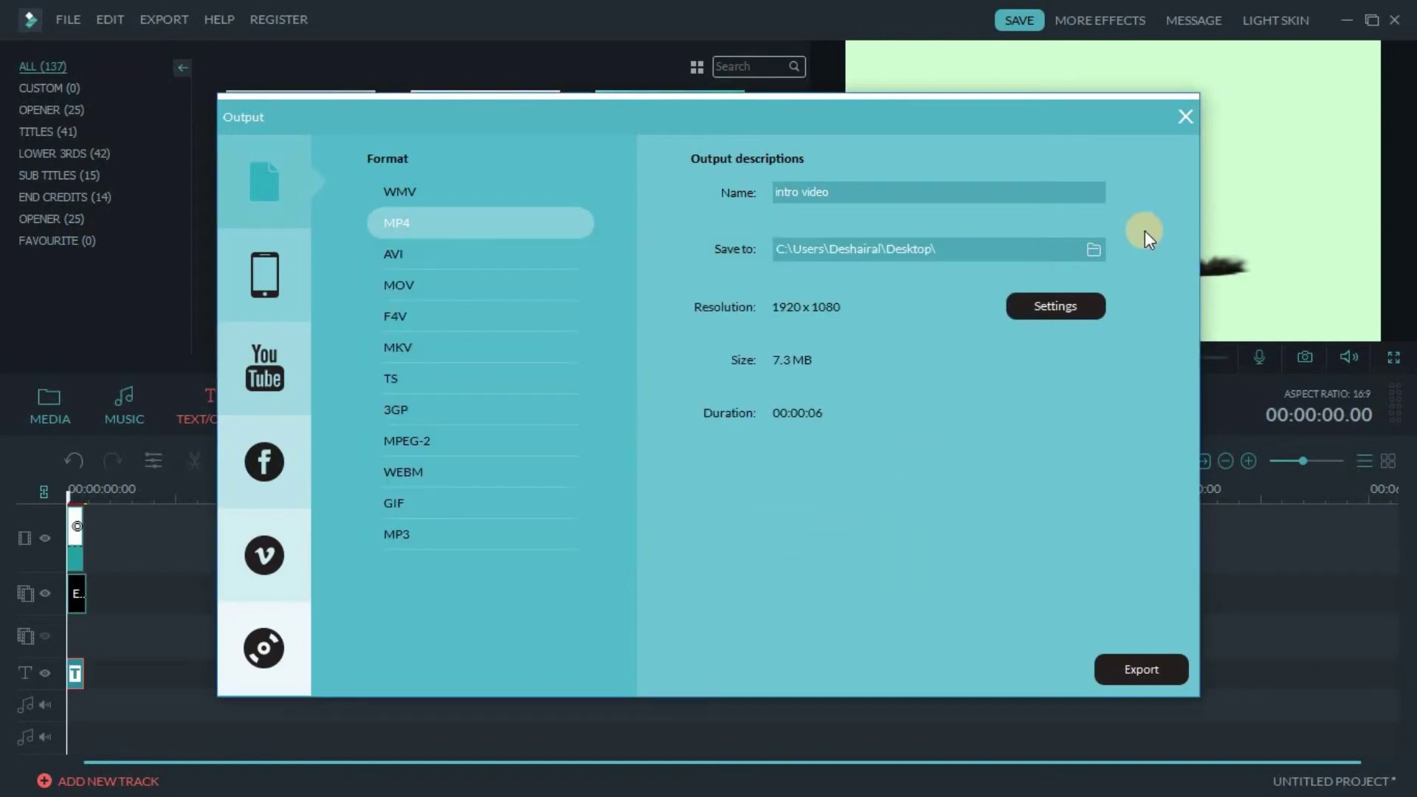
Close the Output window, minimize Filmora, and open the 'intro video' file from the desktop
{"action": "left_click", "coordinate": [1185, 118]}
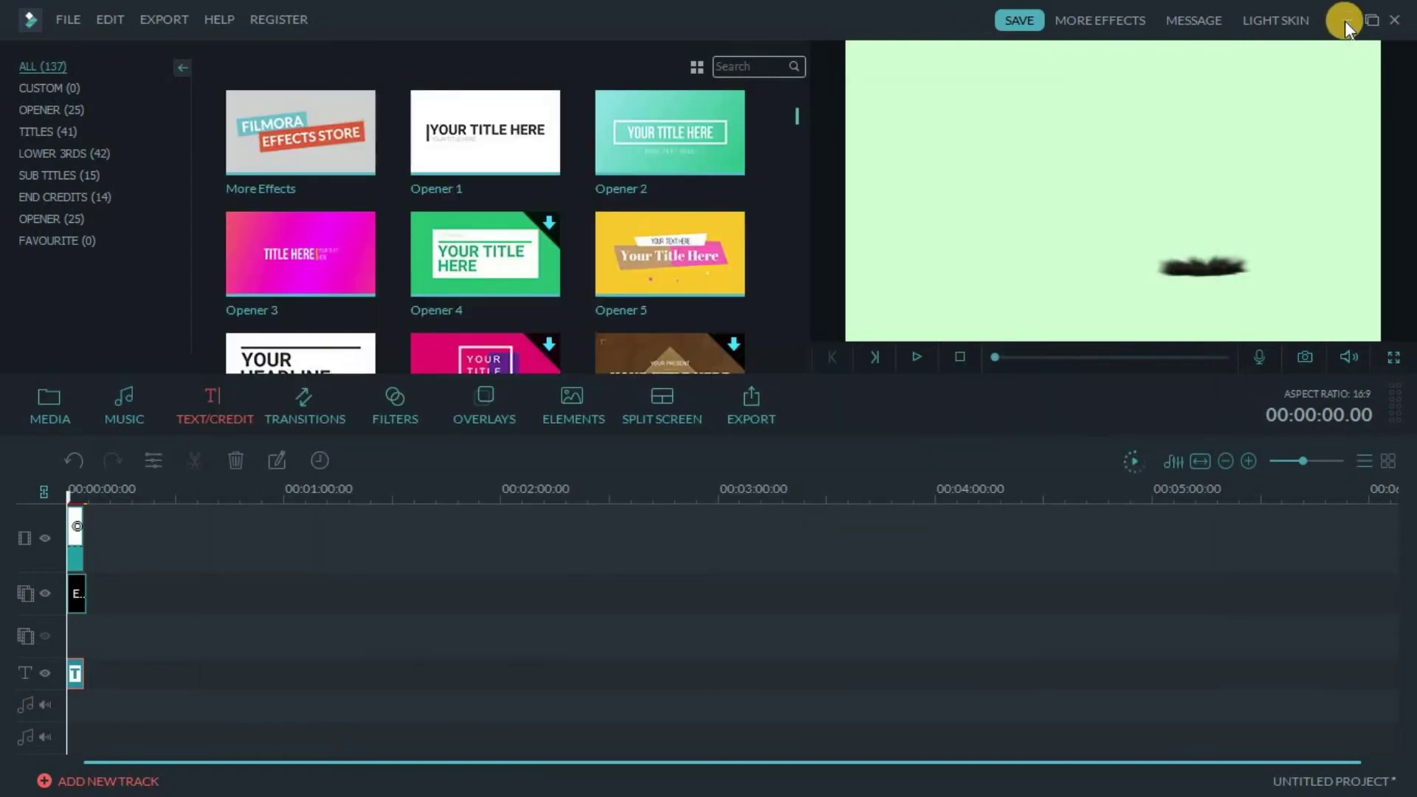
{"action": "left_click", "coordinate": [1345, 21]}
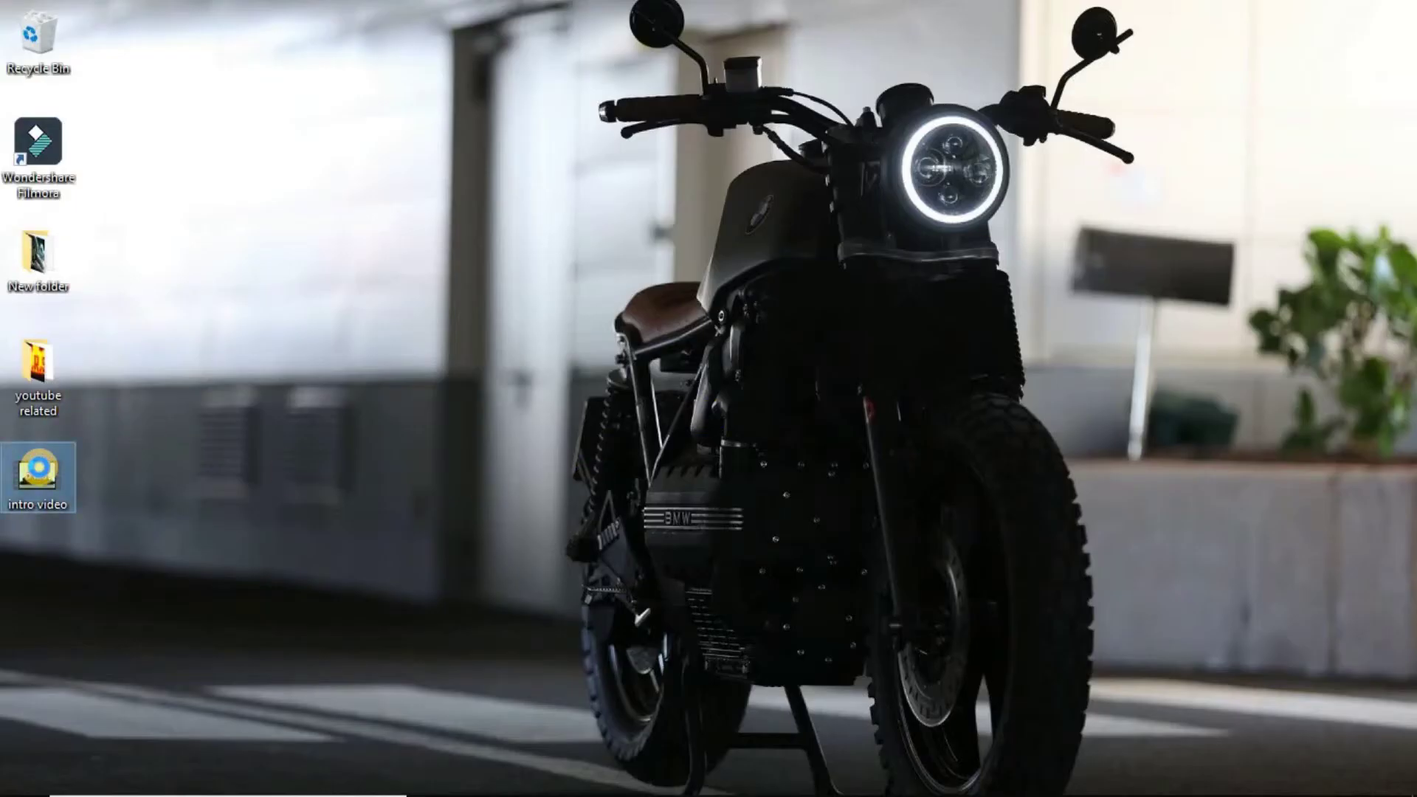
{"action": "right_click", "coordinate": [40, 472]}
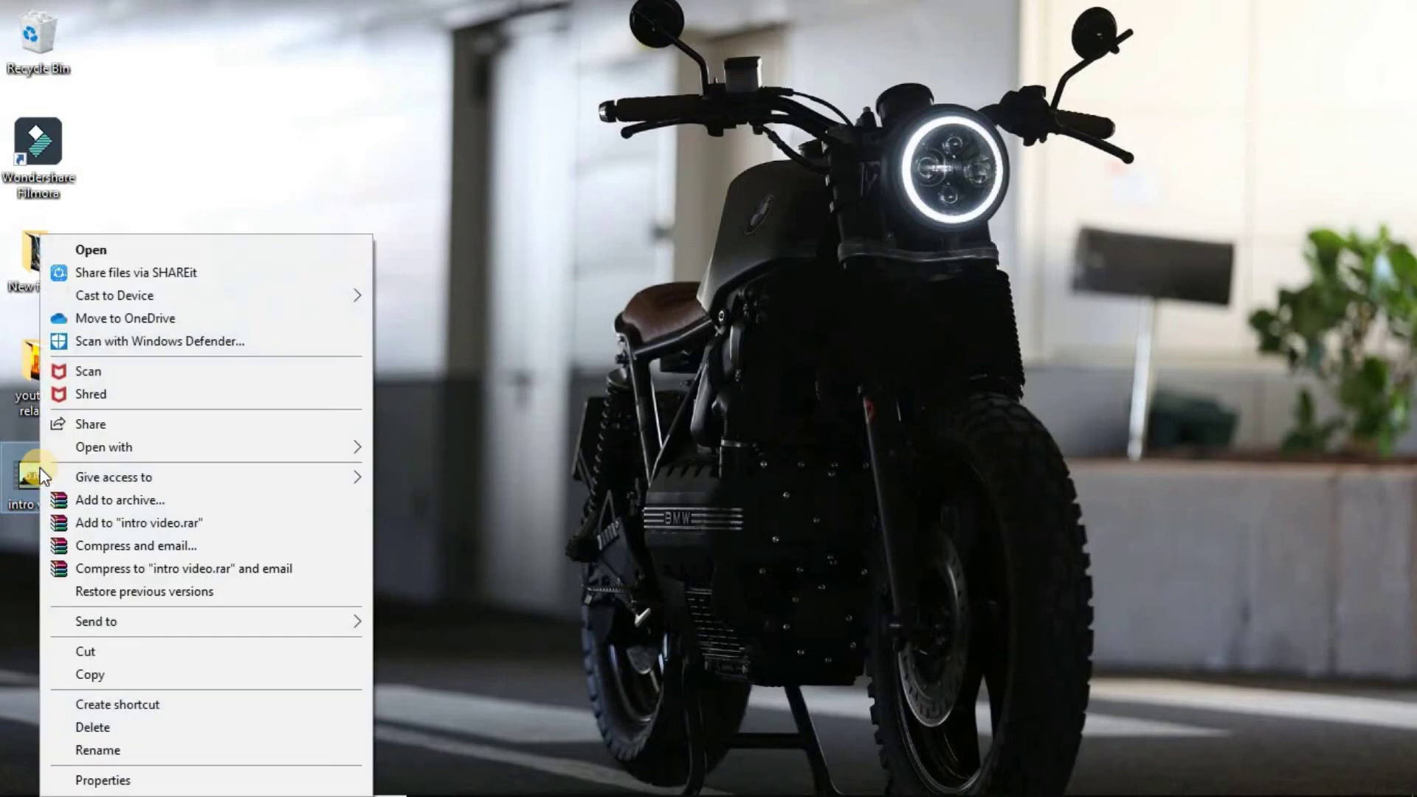
{"action": "left_click", "coordinate": [211, 256]}
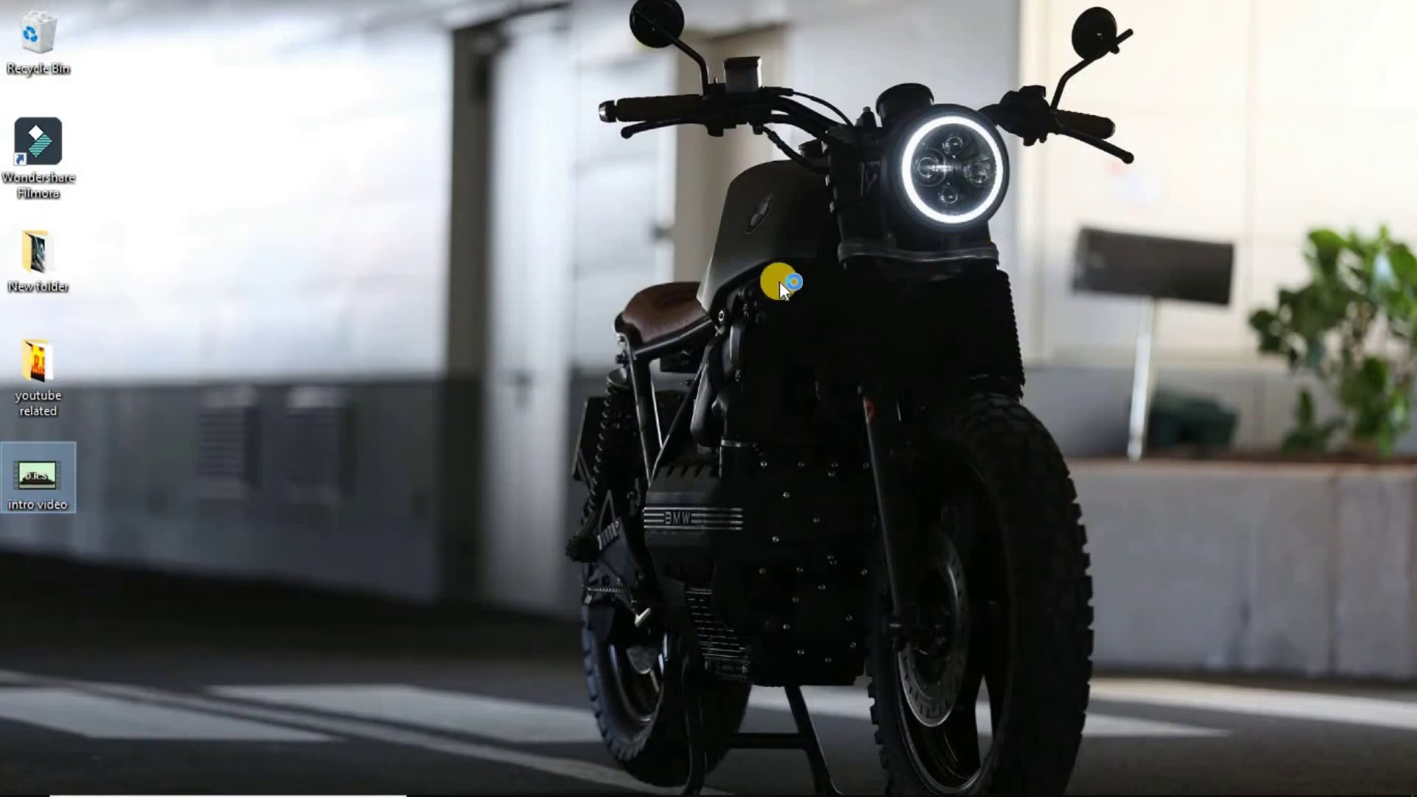